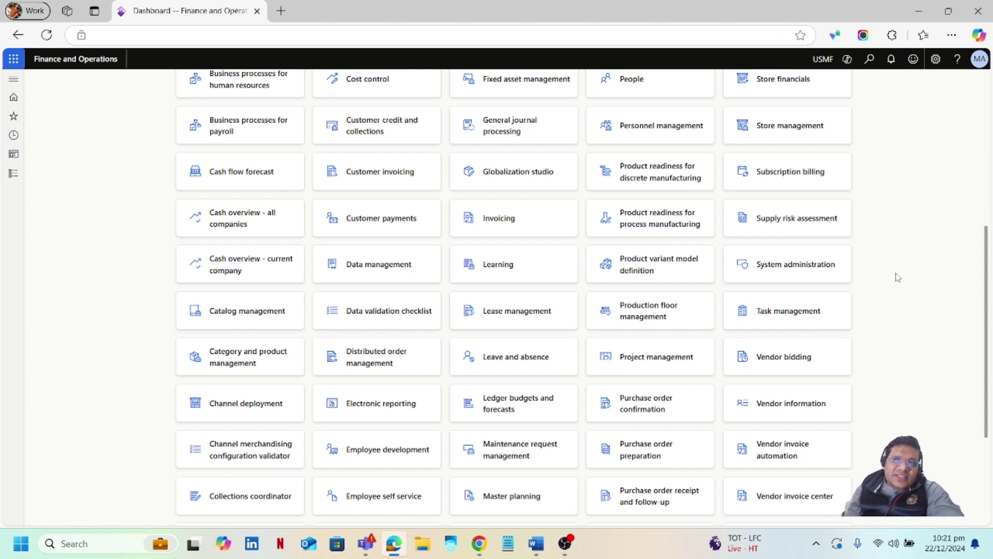
# Open the list of all purchase orders in the Accounts payable module.
pyautogui.click(9, 178)
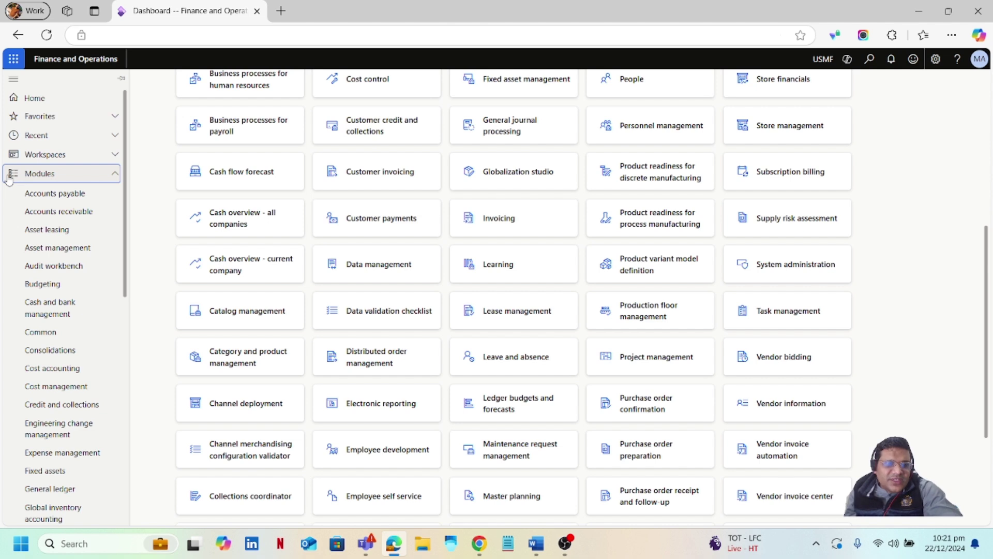
pyautogui.click(69, 196)
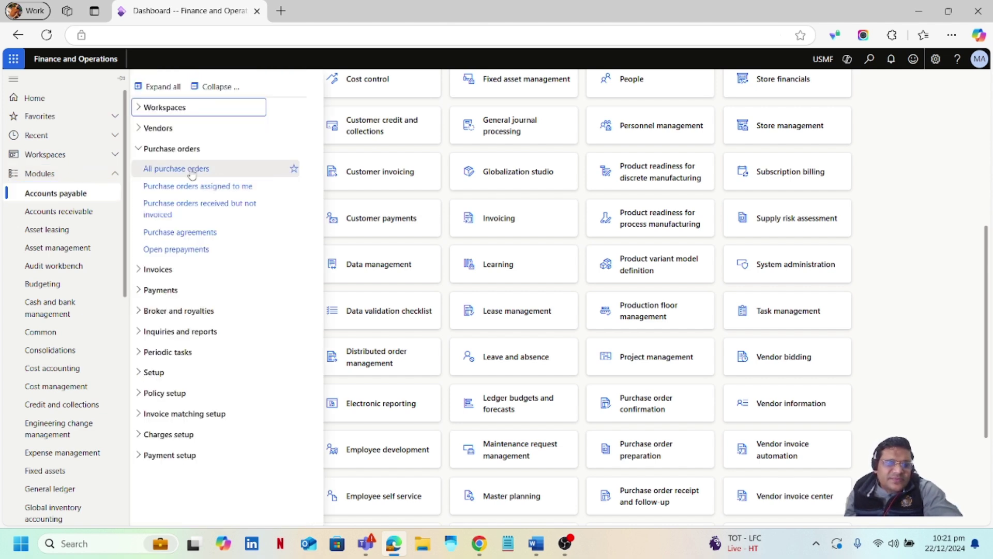
pyautogui.click(192, 170)
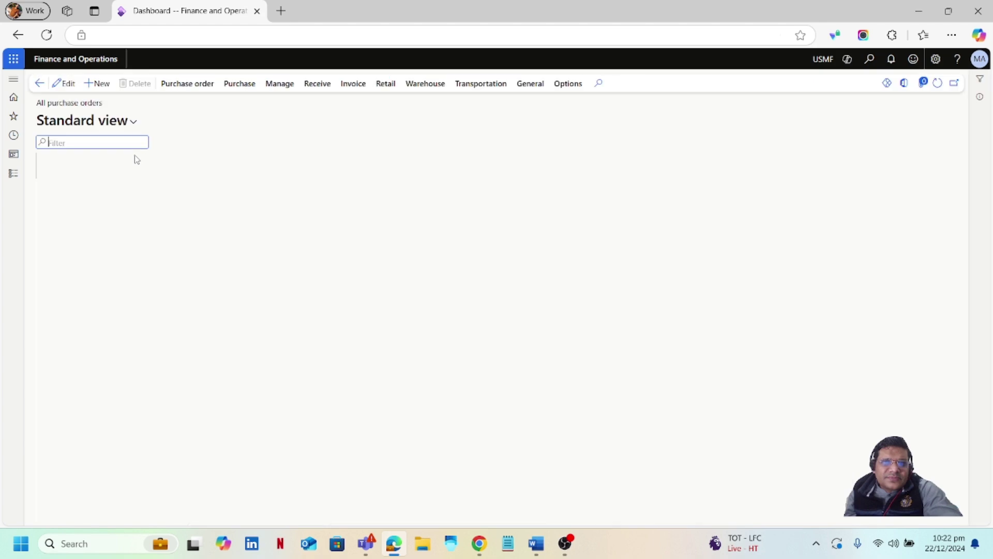
# Start a new purchase order and choose Acme Office supplies in Houston as the vendor.
pyautogui.click(100, 83)
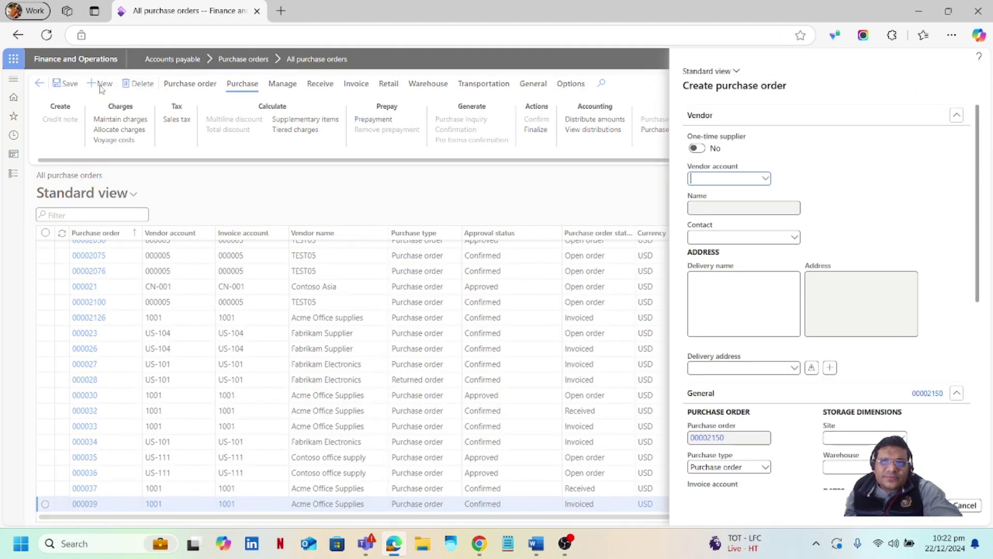
pyautogui.click(765, 179)
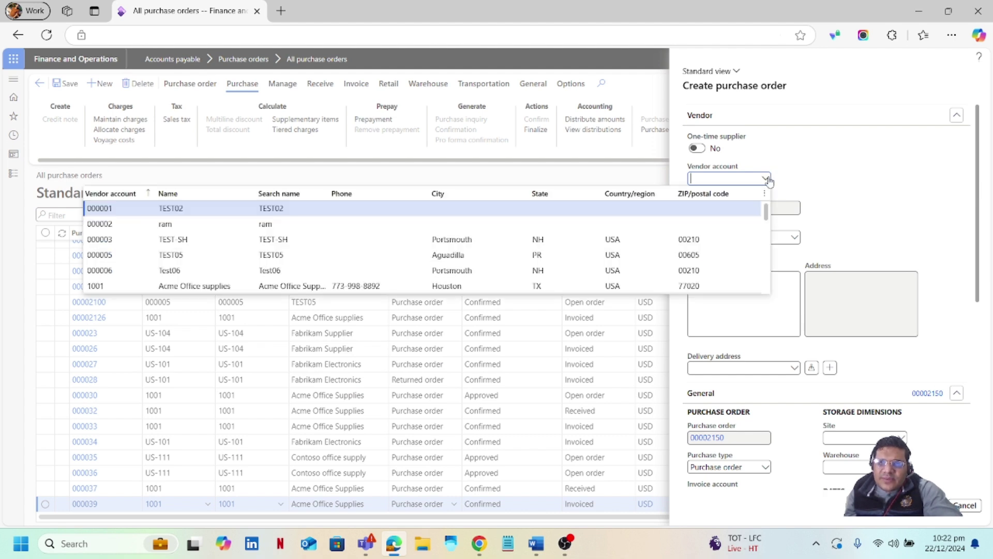
pyautogui.click(349, 284)
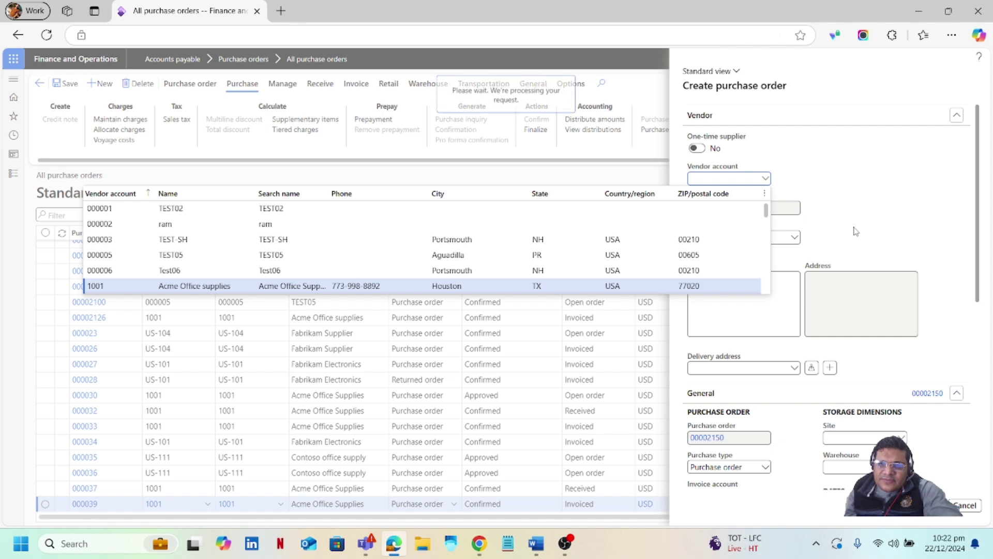
# Set the new order's storage dimensions to site 1 and warehouse 11, and create the purchase order.
pyautogui.scroll(-3, 874, 311)
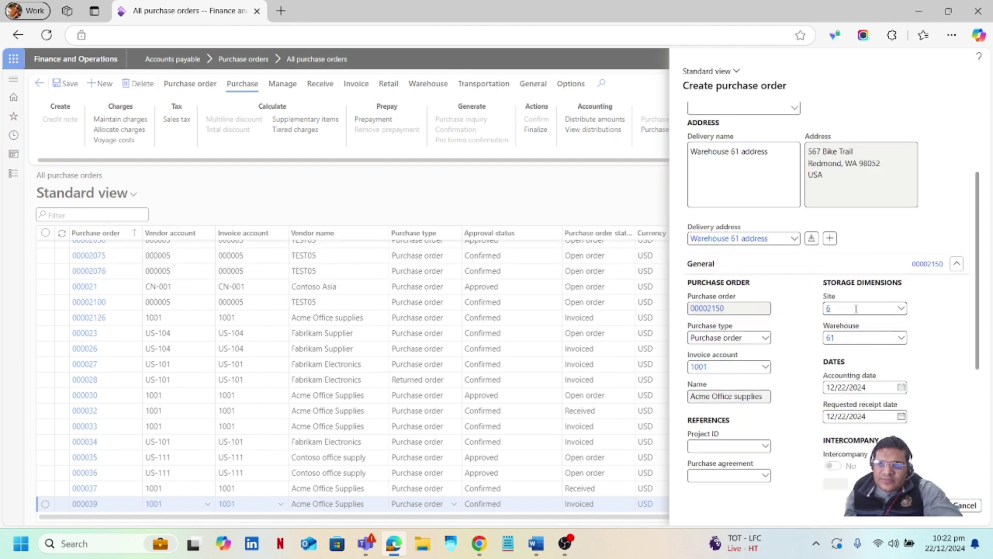
pyautogui.press('BackSpace')
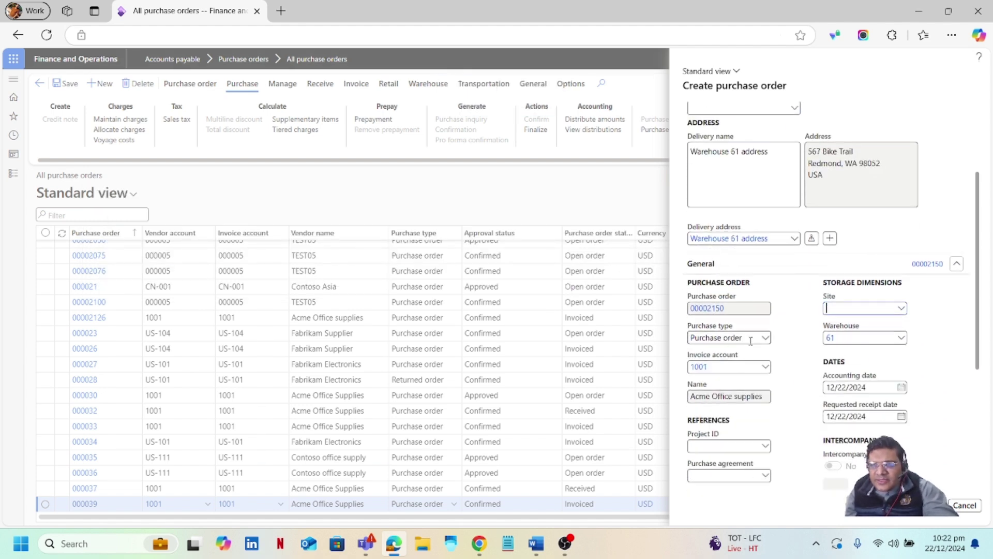
pyautogui.press('Tab')
pyautogui.press('BackSpace')
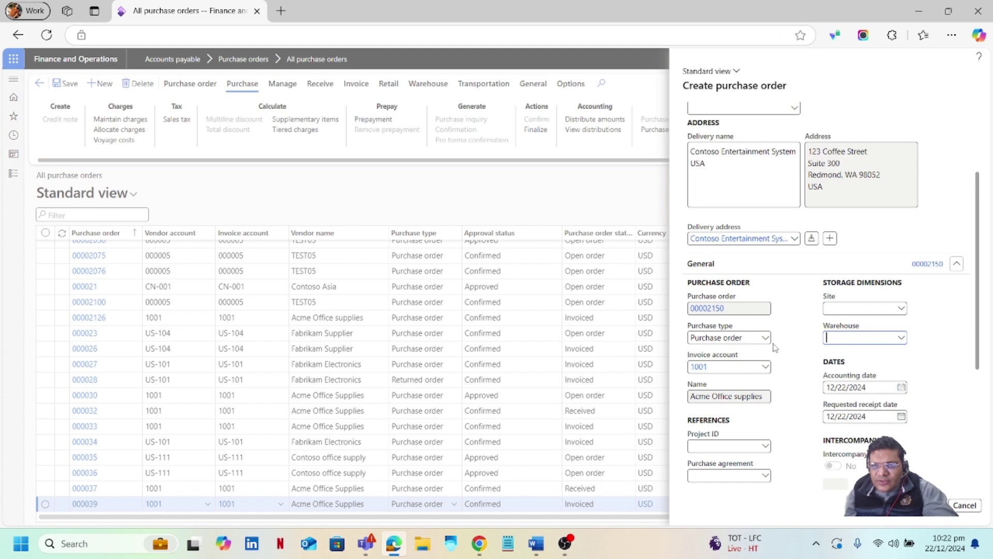
pyautogui.click(830, 309)
pyautogui.write('1')
pyautogui.click(845, 339)
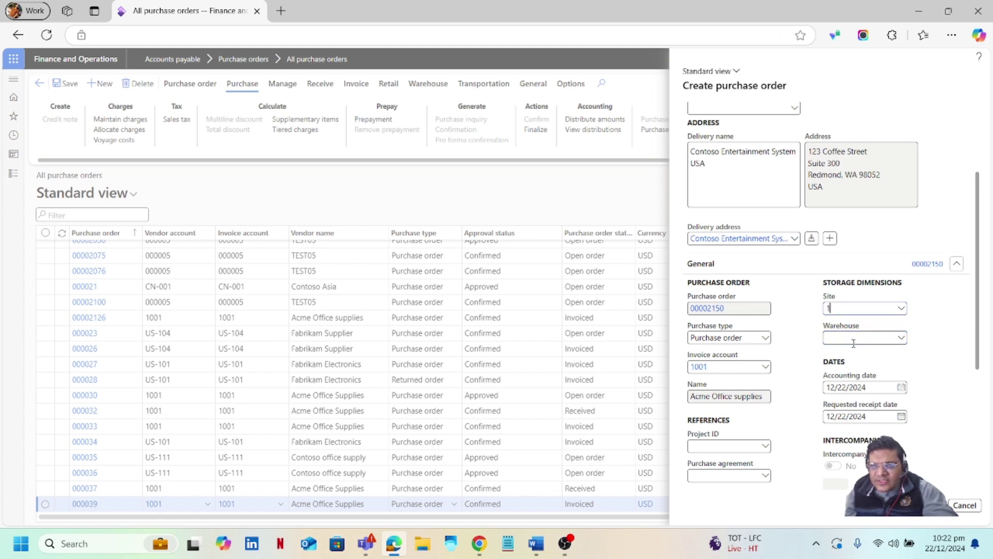
pyautogui.write('11')
pyautogui.click(792, 359)
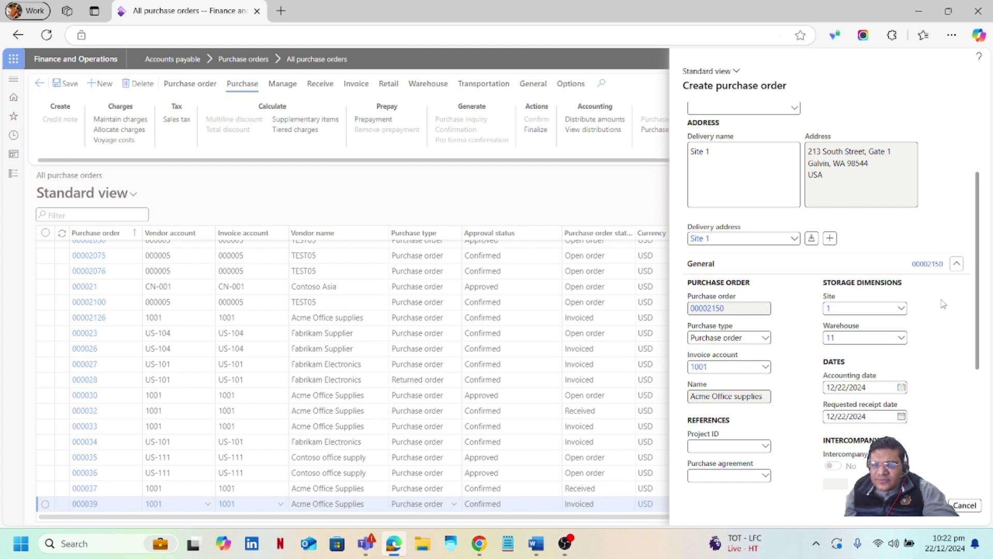
pyautogui.scroll(-4, 943, 305)
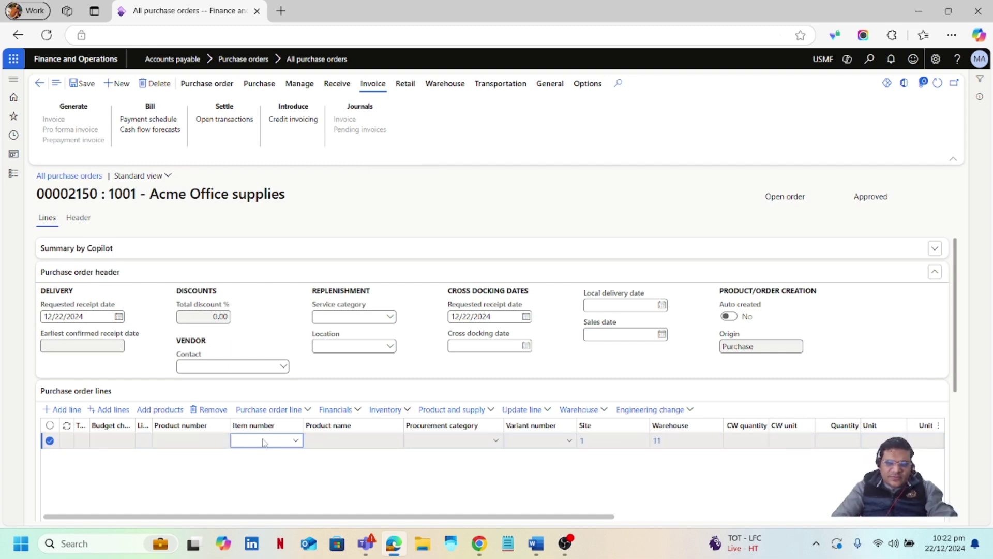
# Enter item LC005 with a quantity of 100 on the first purchase order line.
pyautogui.write('L0')
pyautogui.write('00')
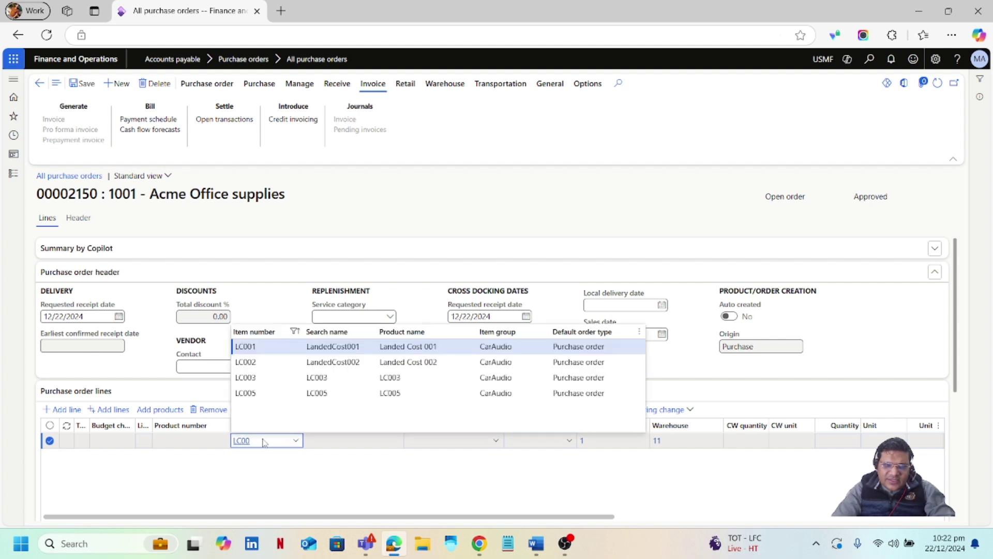
pyautogui.click(265, 393)
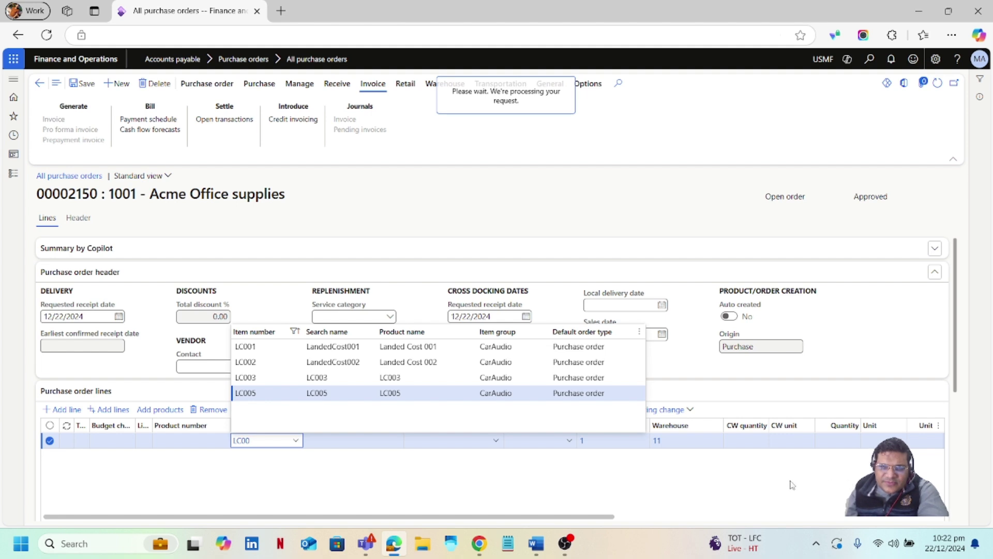
pyautogui.click(829, 444)
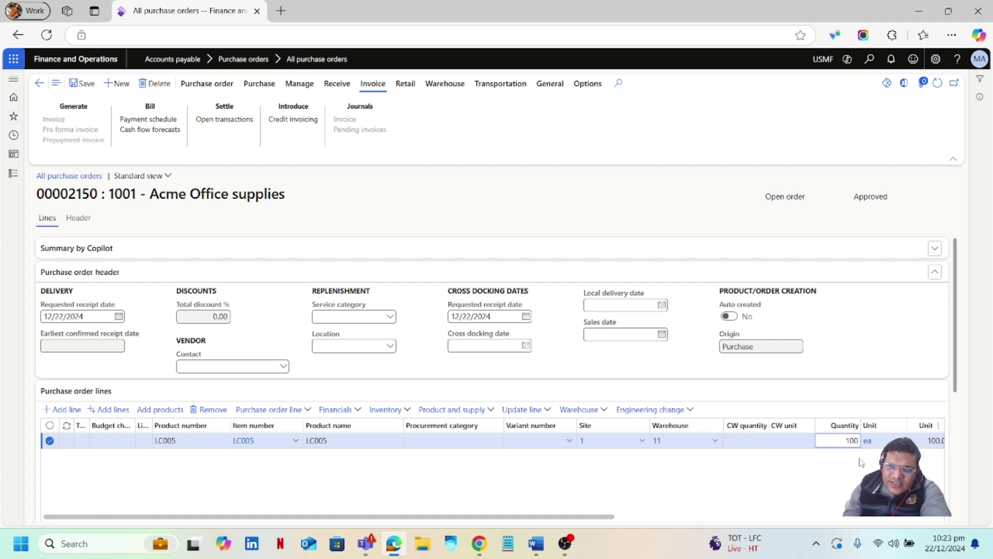
pyautogui.click(715, 485)
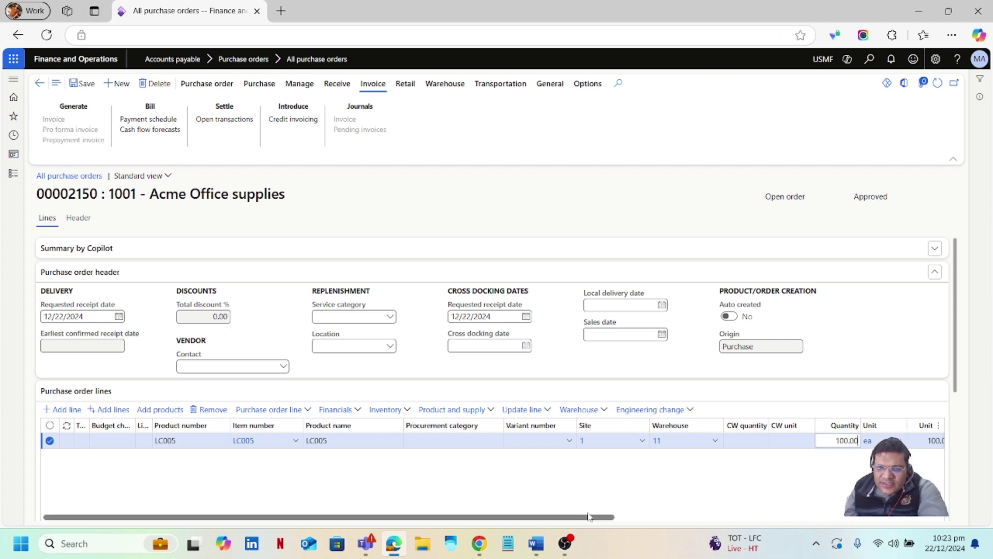
pyautogui.moveTo(588, 519); pyautogui.dragTo(707, 513)
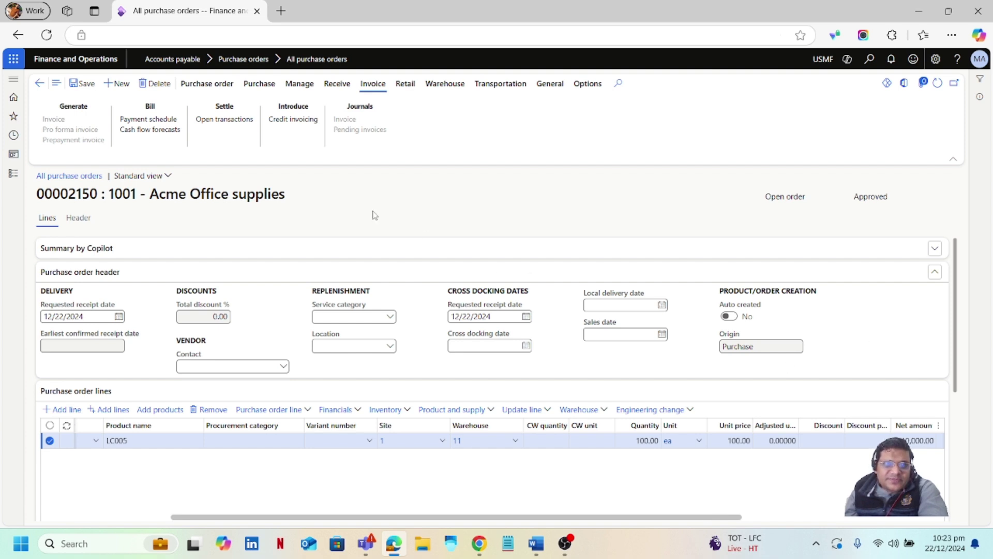
# Save the purchase order and confirm it, accepting that the vendor has not confirmed the latest version.
pyautogui.click(91, 91)
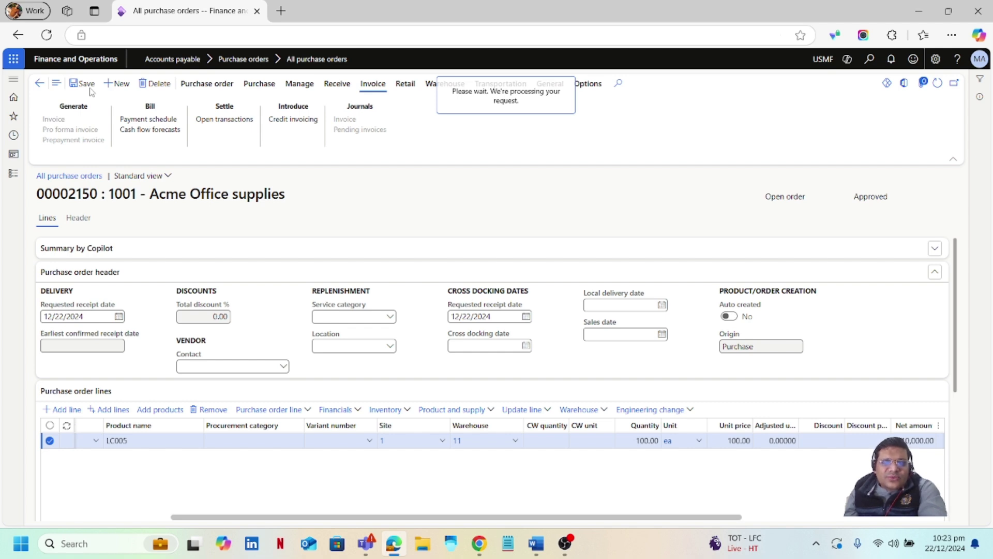
pyautogui.click(263, 87)
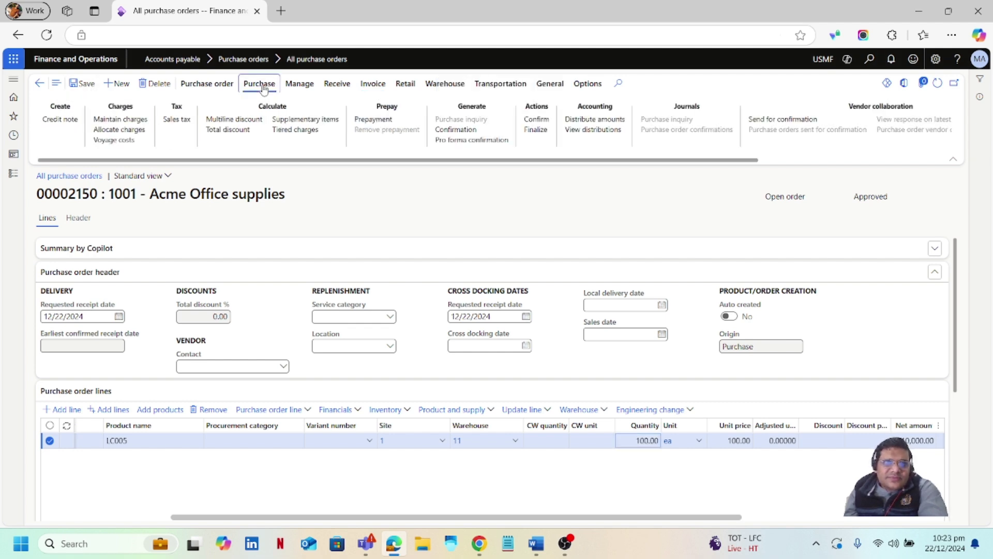
pyautogui.click(546, 122)
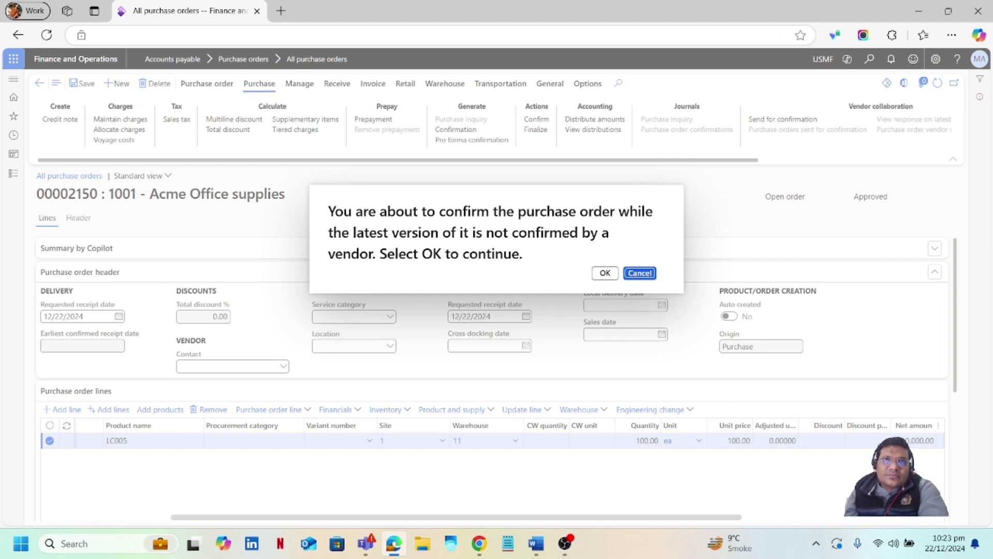
pyautogui.click(605, 270)
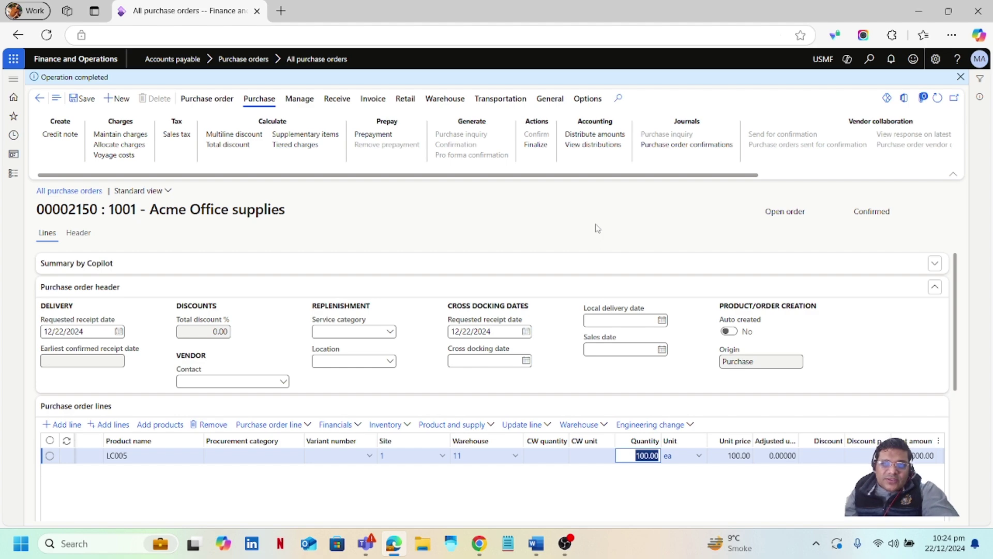
# Set the delivery terms of the LC005 order line to FOB (Free on Board).
pyautogui.click(595, 226)
pyautogui.scroll(-5, 927, 294)
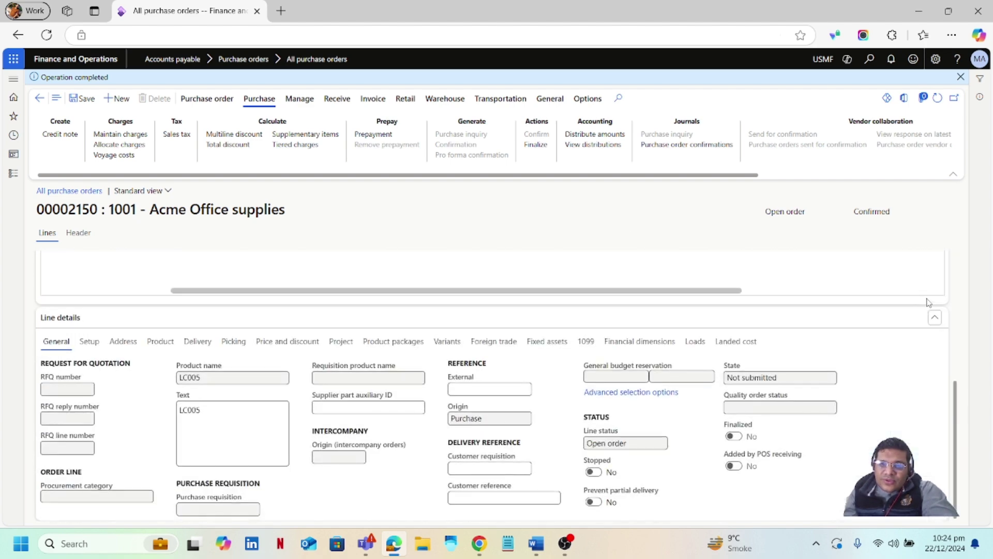
pyautogui.scroll(-1, 927, 303)
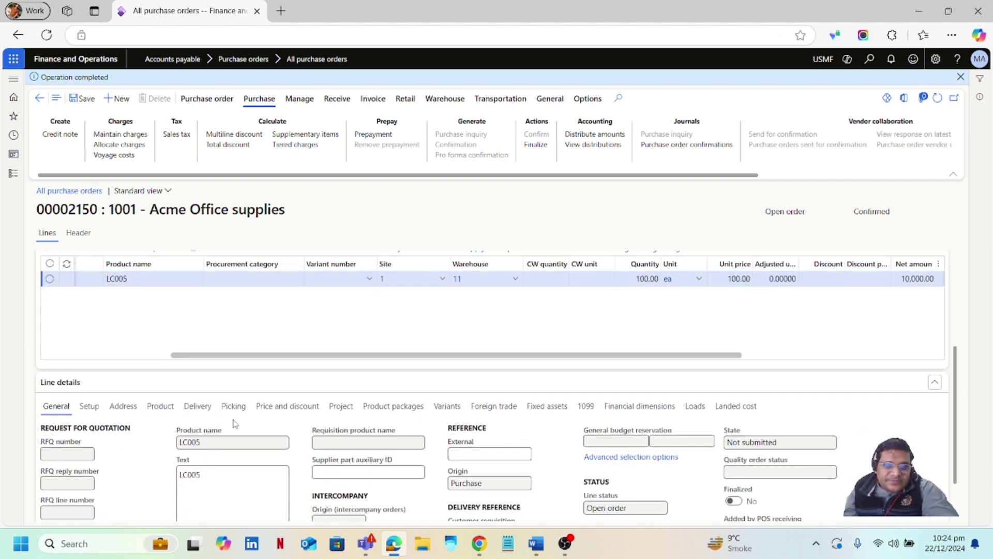
pyautogui.click(198, 408)
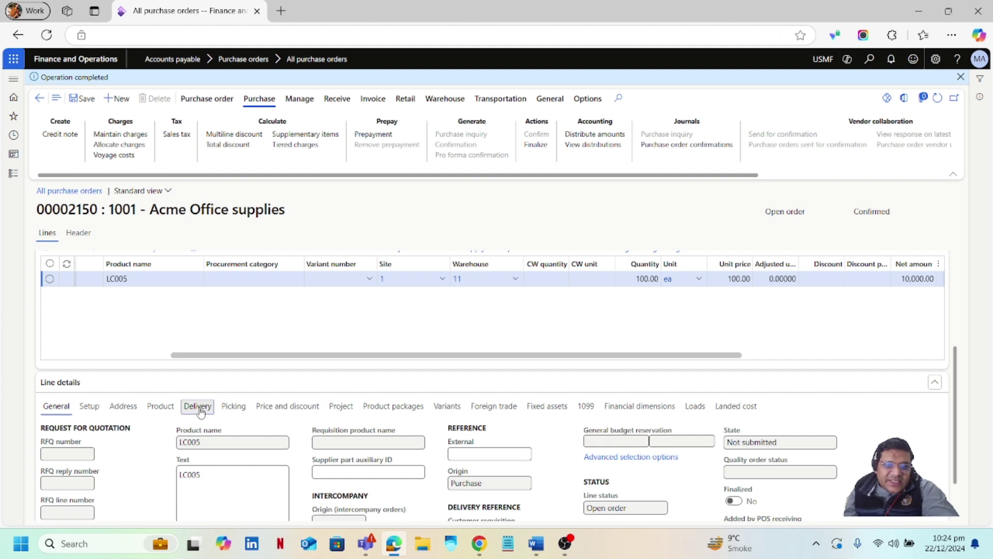
pyautogui.scroll(-1, 378, 381)
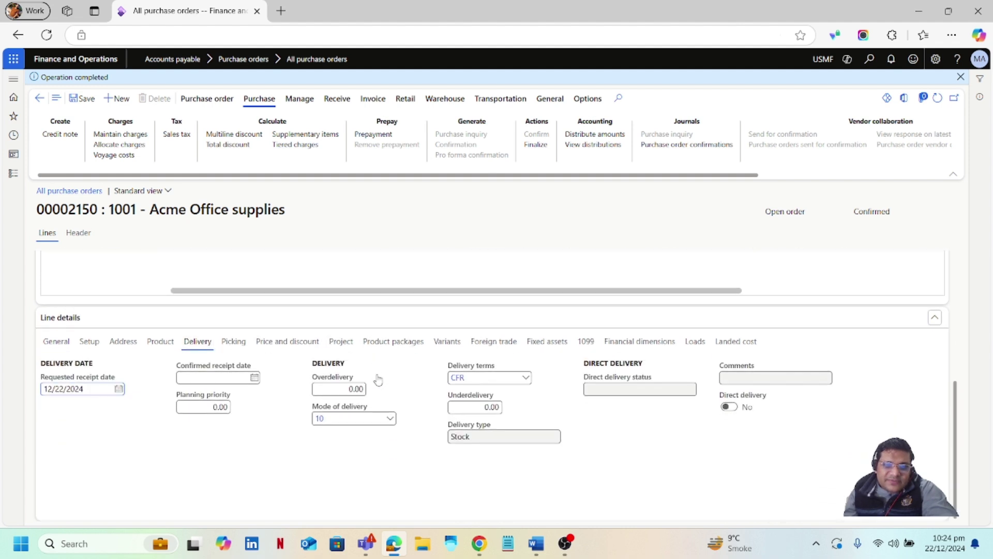
pyautogui.click(525, 378)
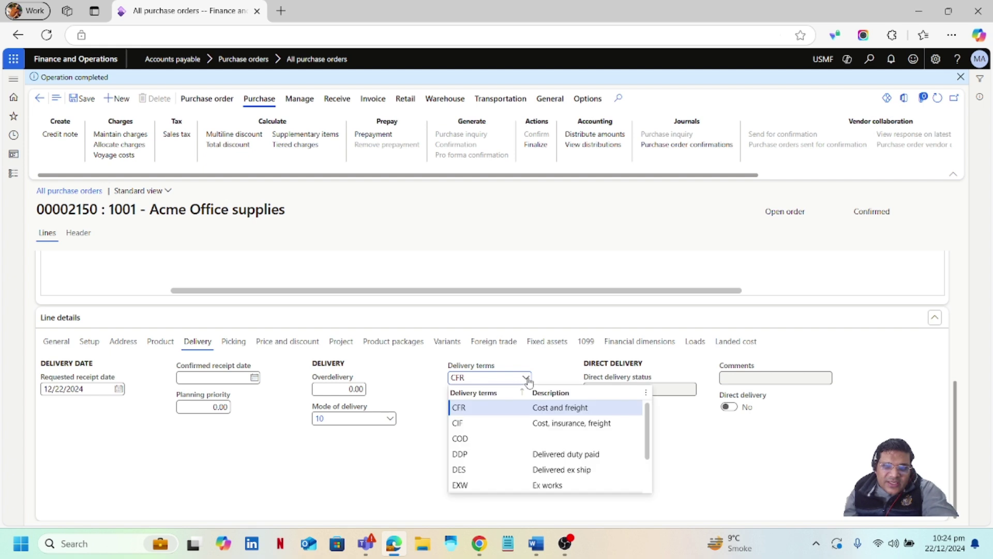
pyautogui.scroll(-3, 518, 445)
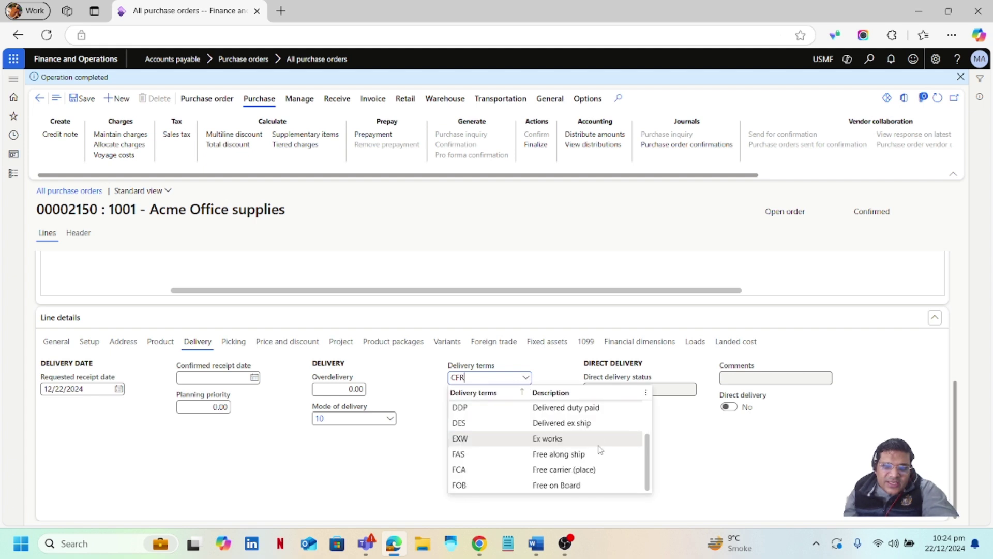
pyautogui.click(478, 485)
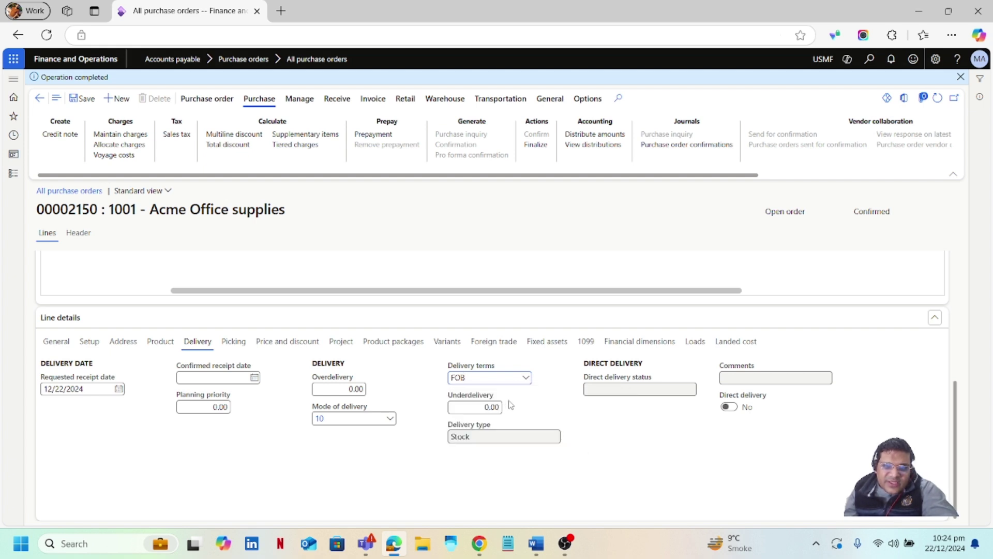
# Check the voyage settings in the details of the FOB delivery terms, and return to the purchase order.
pyautogui.rightClick(525, 379)
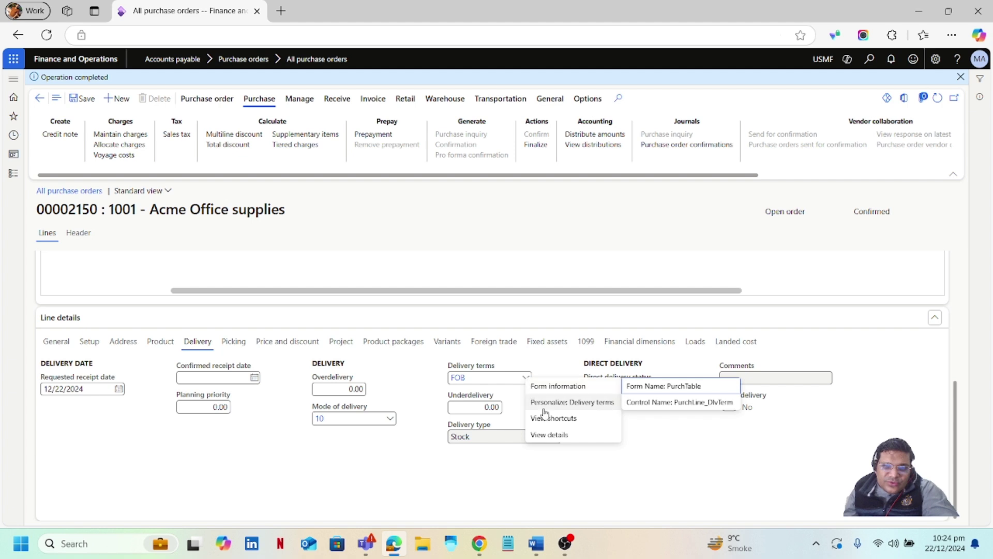
pyautogui.click(555, 438)
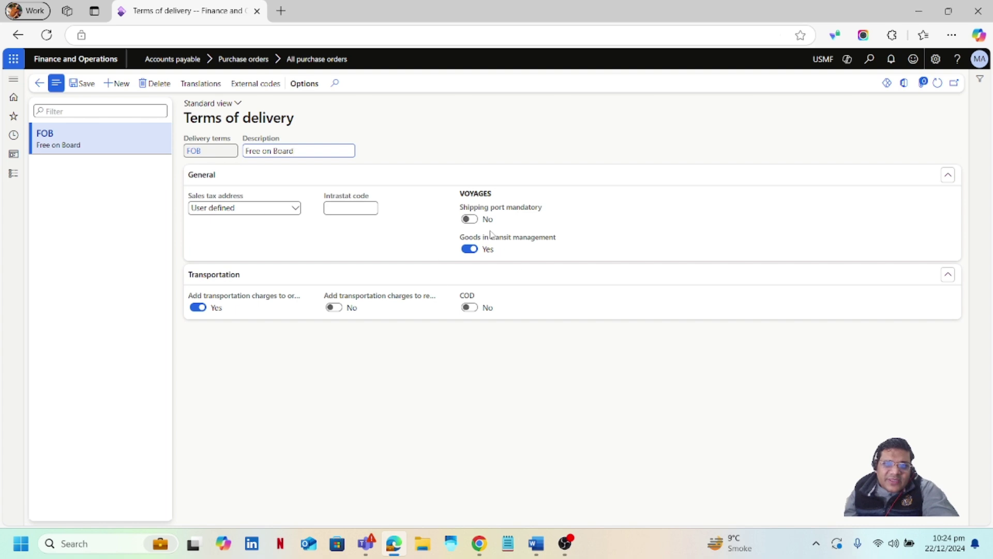
pyautogui.click(39, 83)
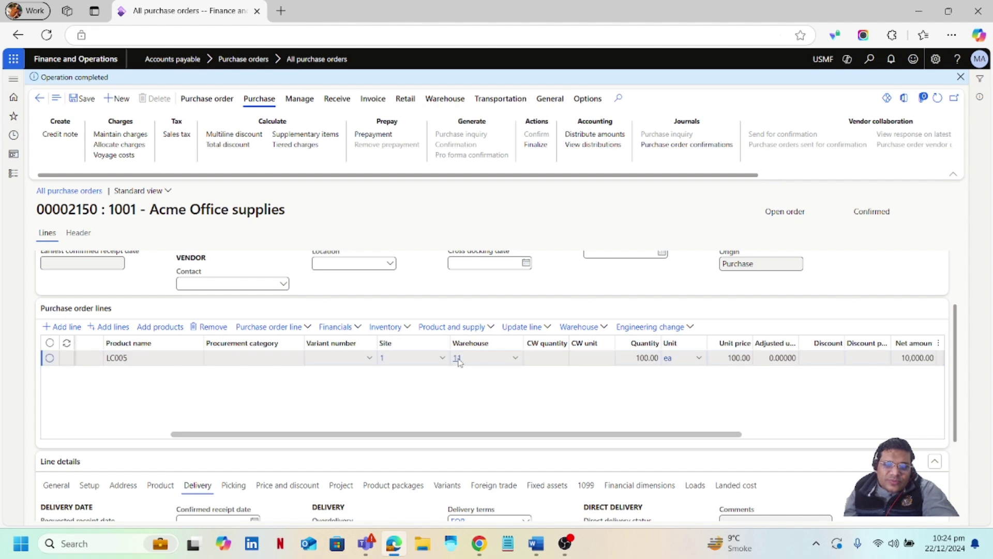
# Open the order line's warehouse record and examine its goods in transit and under-delivery warehouses and its default receipt and issue locations.
pyautogui.click(460, 362)
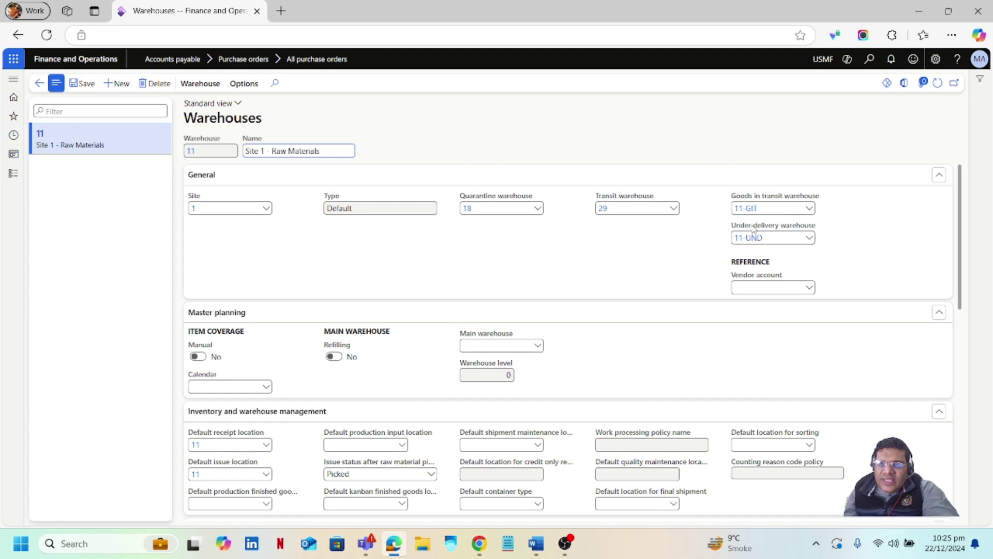
pyautogui.scroll(-2, 552, 269)
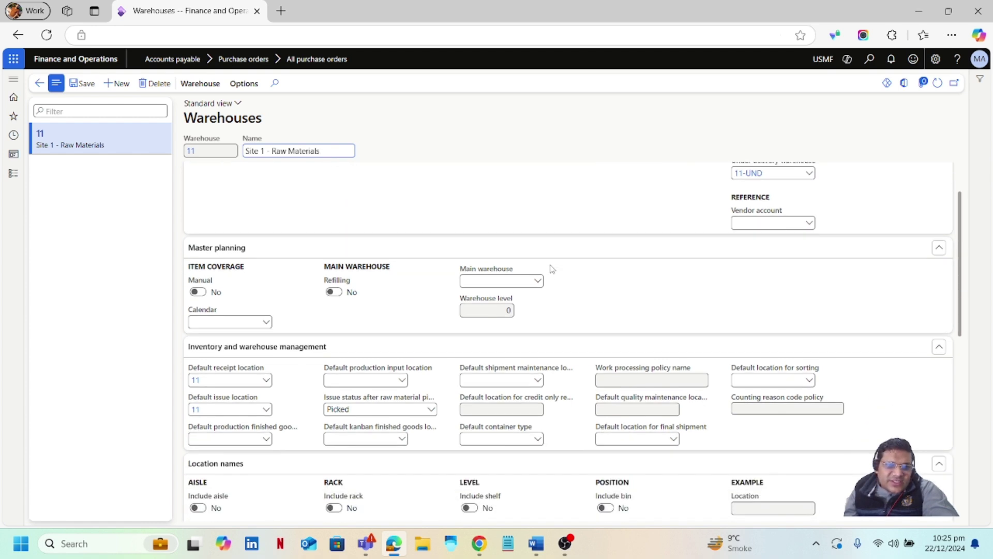
pyautogui.scroll(-4, 551, 268)
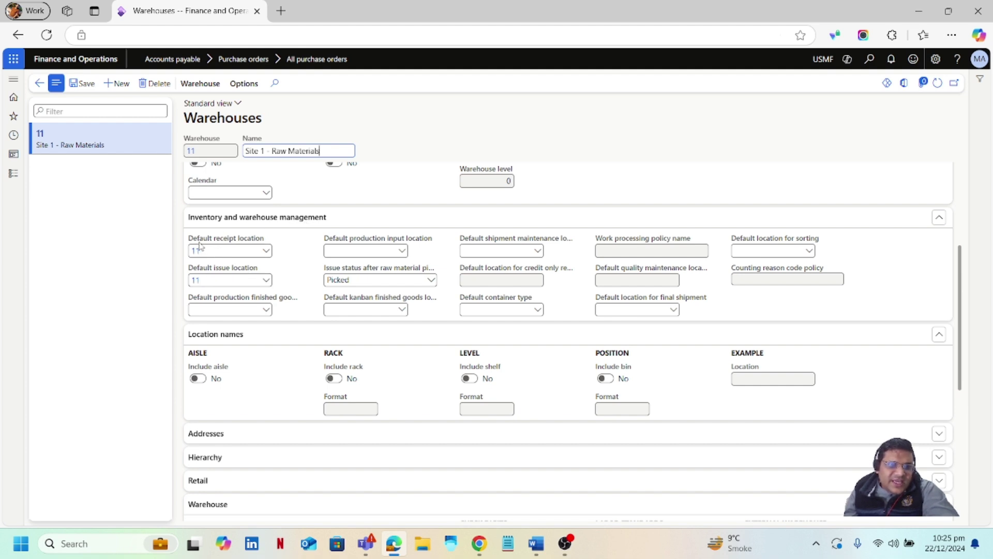
pyautogui.moveTo(200, 244)
pyautogui.moveTo(207, 272)
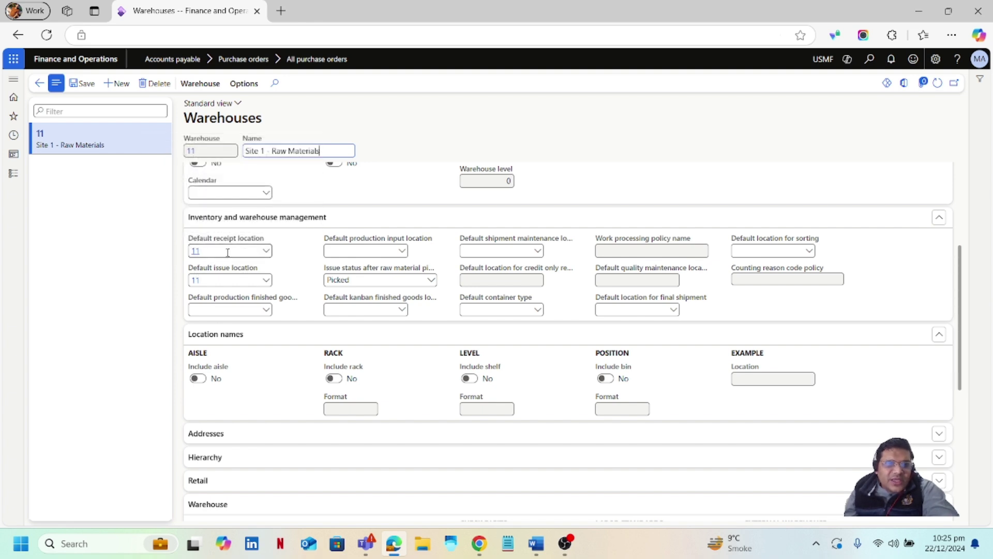
# Return to the purchase order and examine the purchase order posting accounts of item LC005's CarAudio item group, including the landed cost accounts.
pyautogui.moveTo(227, 253)
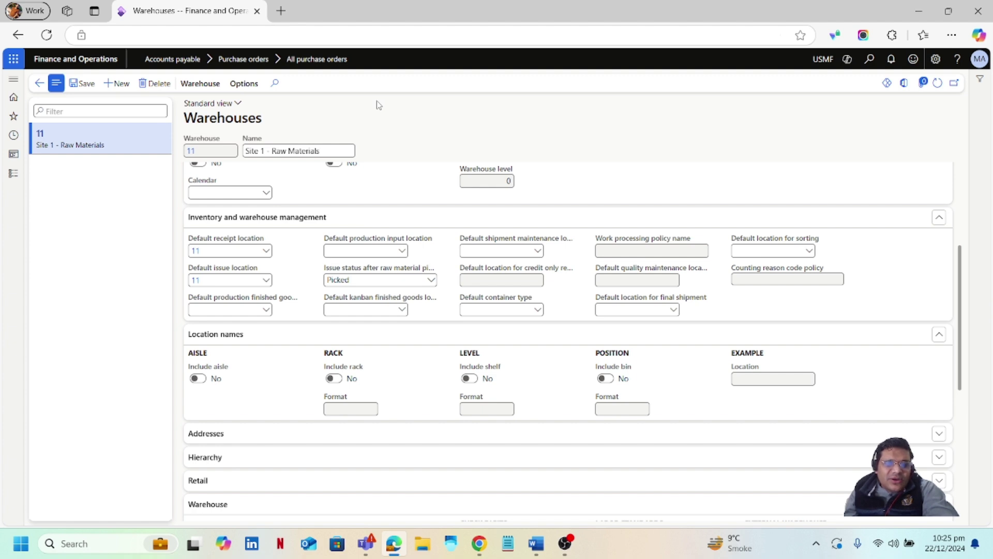
pyautogui.click(40, 86)
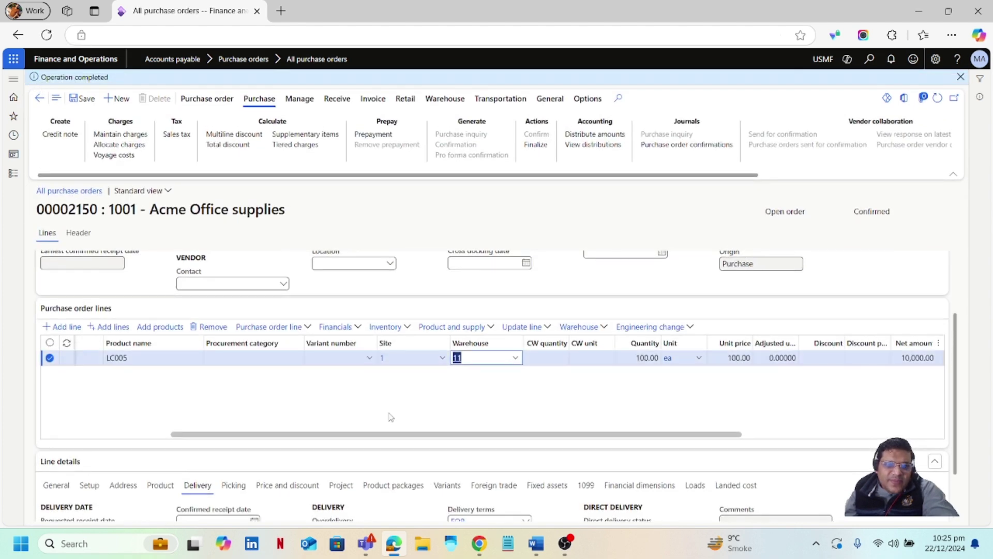
pyautogui.moveTo(378, 435); pyautogui.dragTo(250, 444)
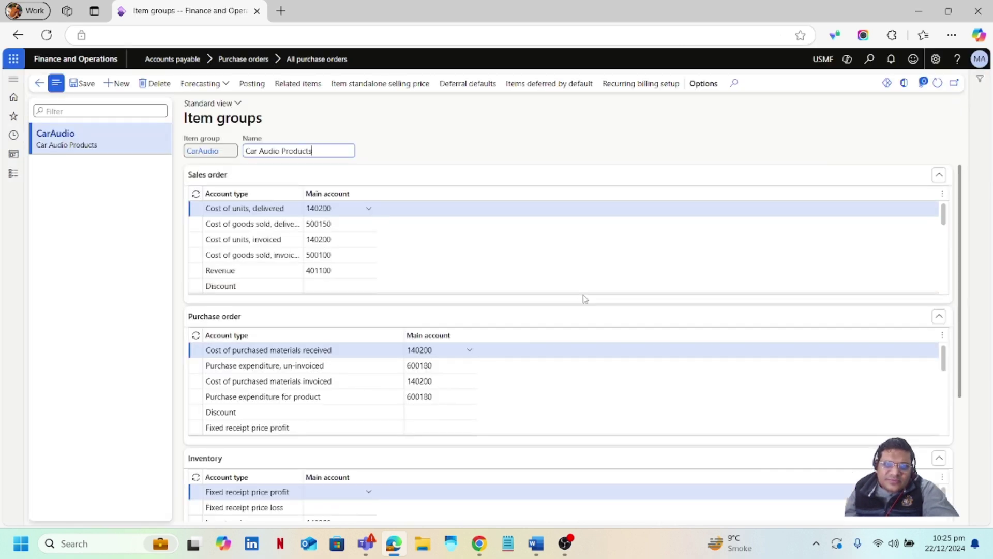
pyautogui.scroll(-3, 765, 352)
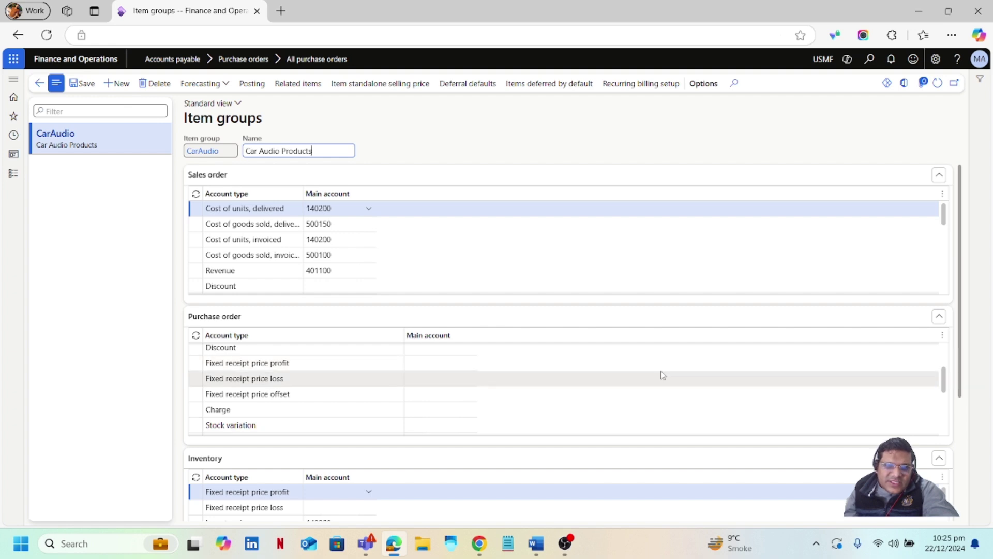
pyautogui.scroll(-2, 662, 376)
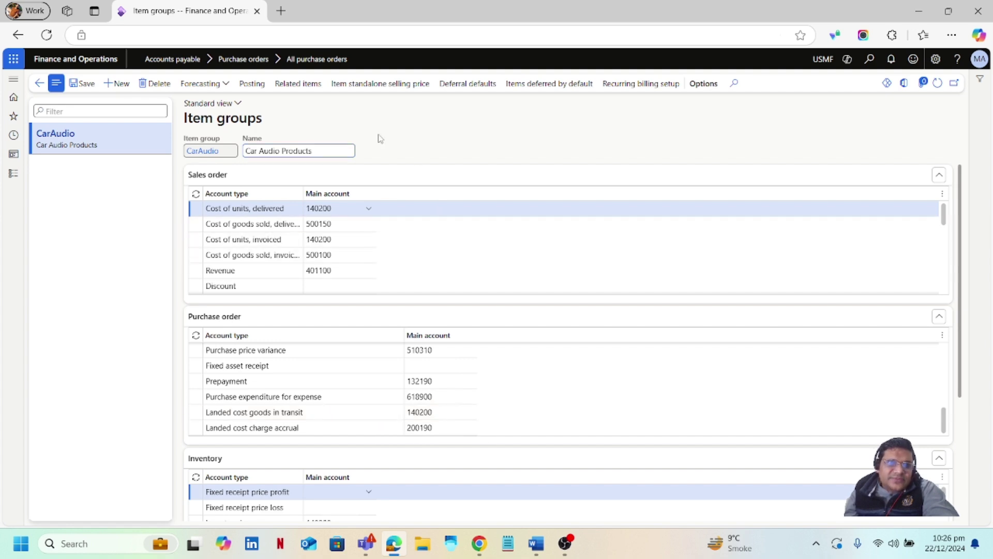
pyautogui.click(40, 85)
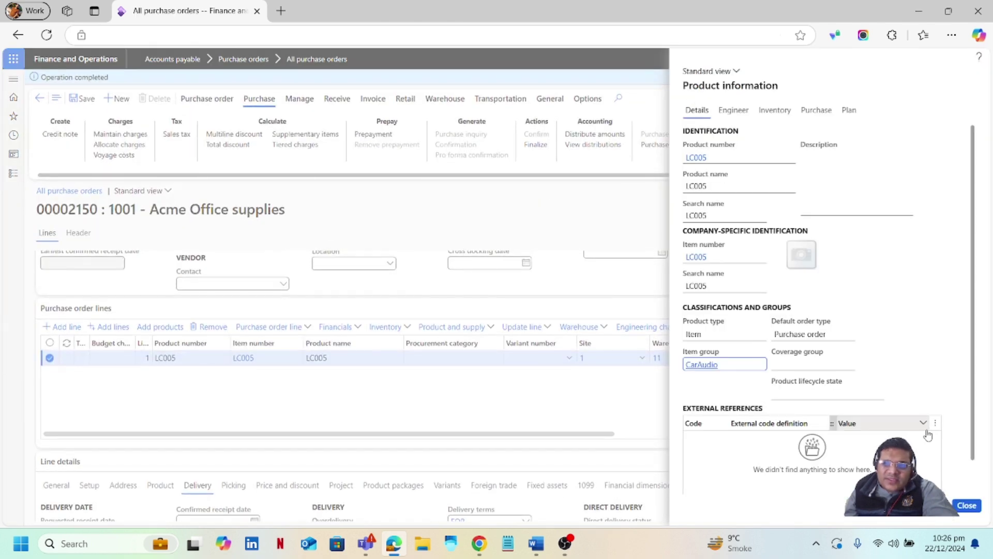
pyautogui.click(966, 505)
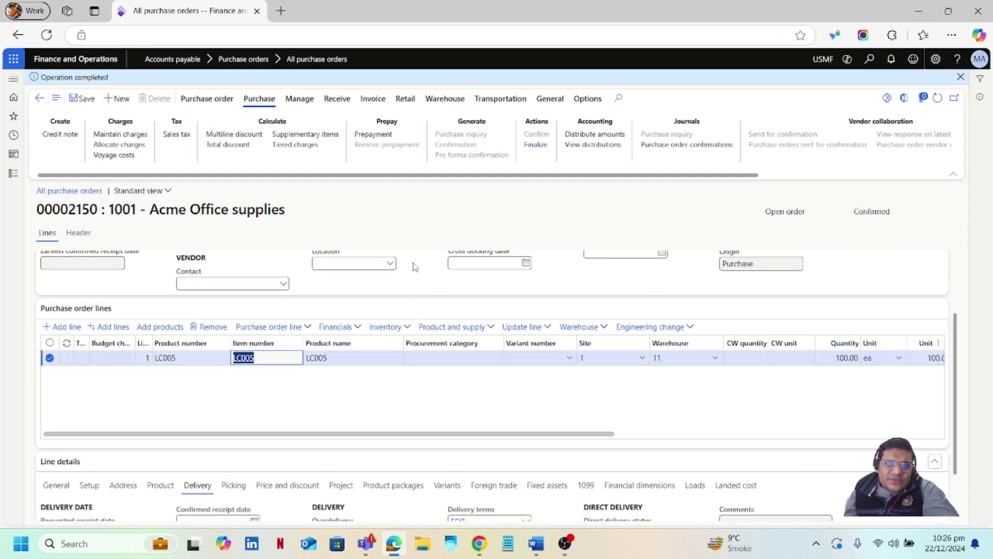
# Create a voyage from the purchase order with description GIT - Test, vessel ABC357806 (Ocean Star) and journey template AUMEL-AKLNZ.
pyautogui.click(422, 213)
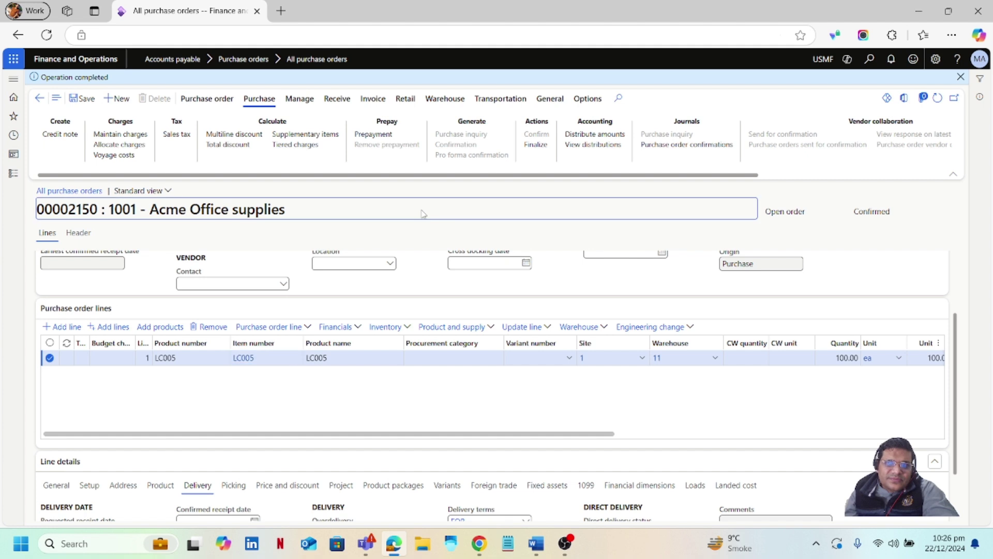
pyautogui.moveTo(608, 178); pyautogui.dragTo(875, 178)
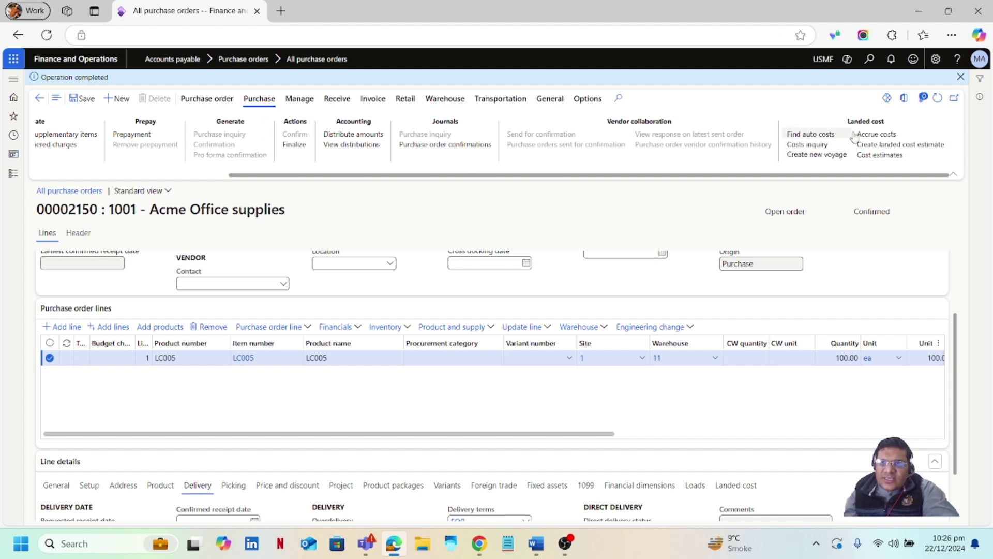
pyautogui.click(824, 156)
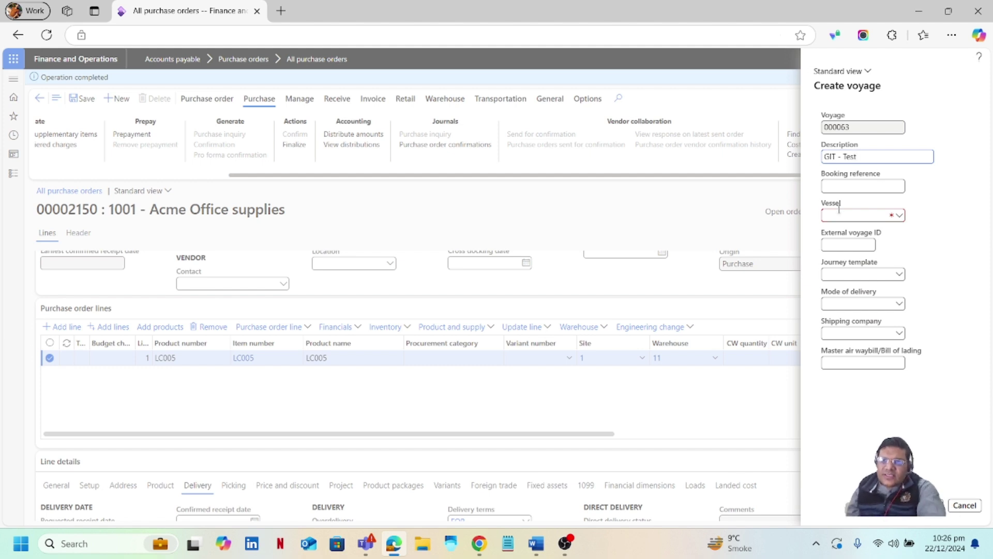
pyautogui.click(901, 217)
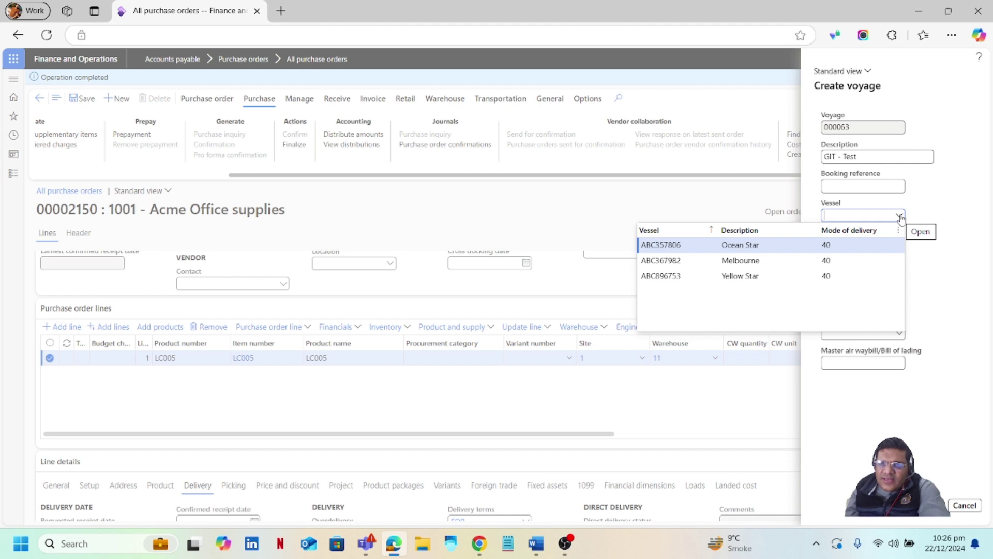
pyautogui.click(763, 249)
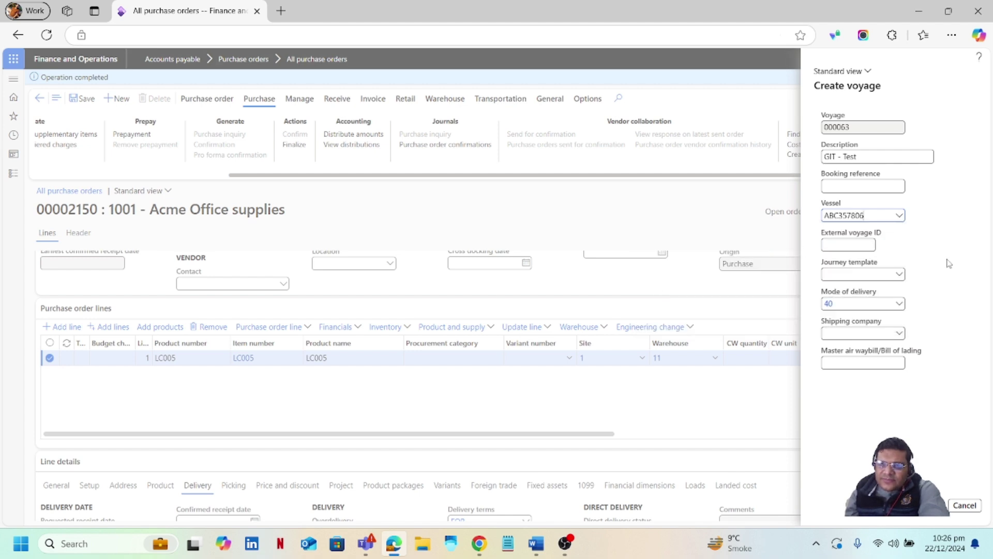
pyautogui.click(901, 275)
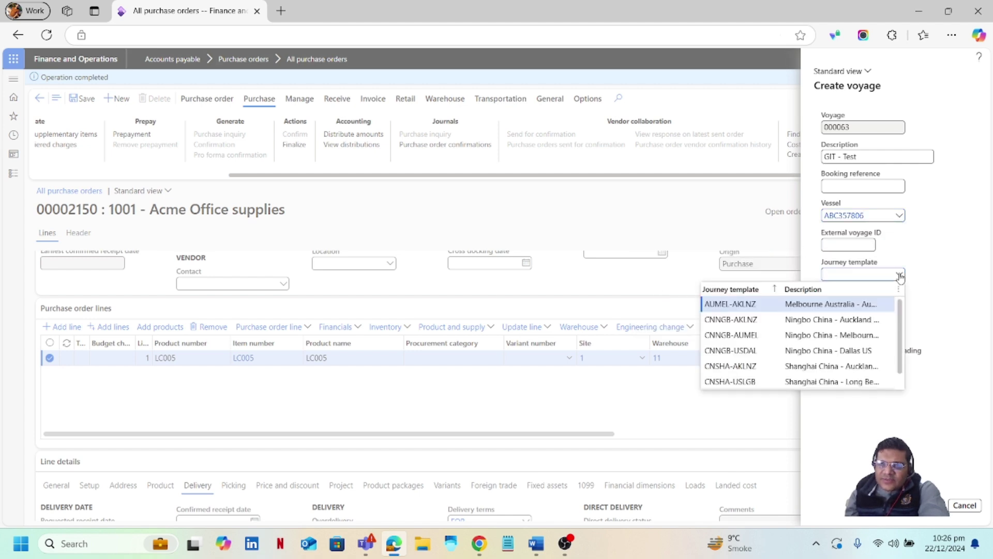
pyautogui.click(785, 307)
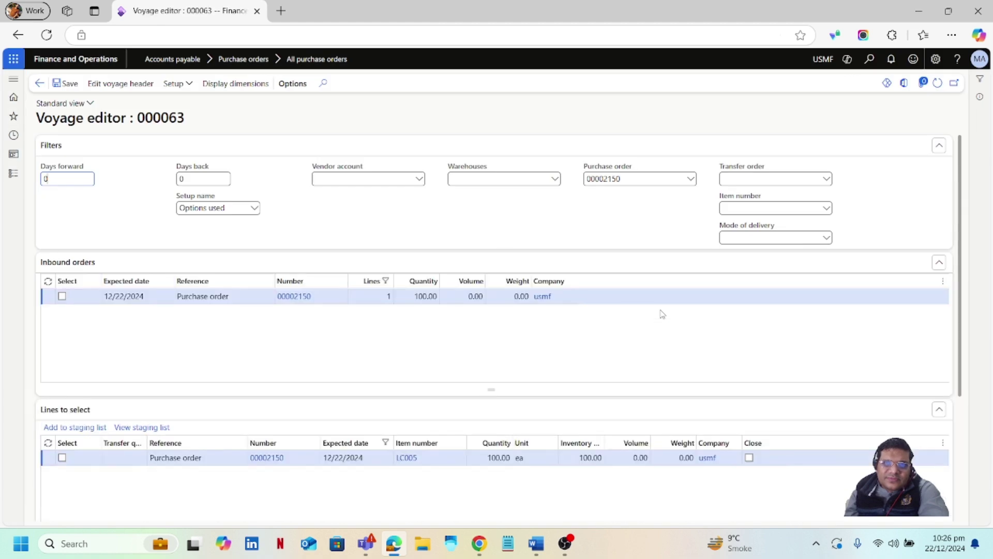
# Stage the LC005 purchase order line and add it to a new shipping container, ECMU4657496, in the voyage.
pyautogui.click(63, 296)
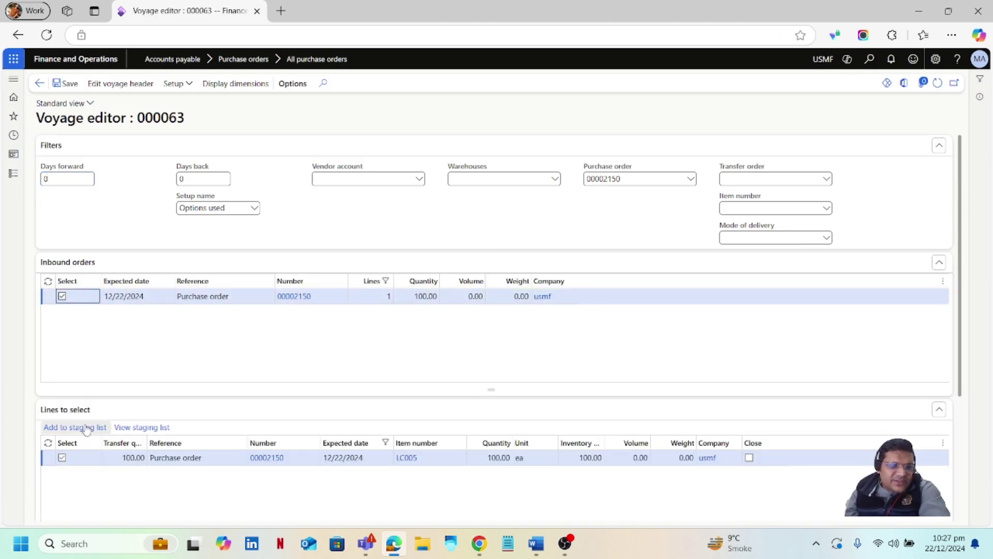
pyautogui.click(87, 427)
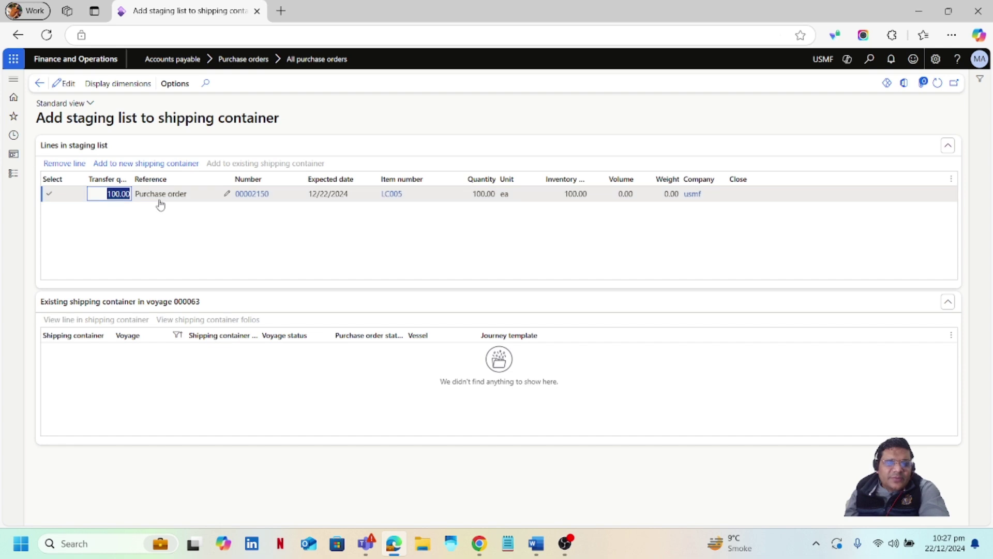
pyautogui.click(156, 164)
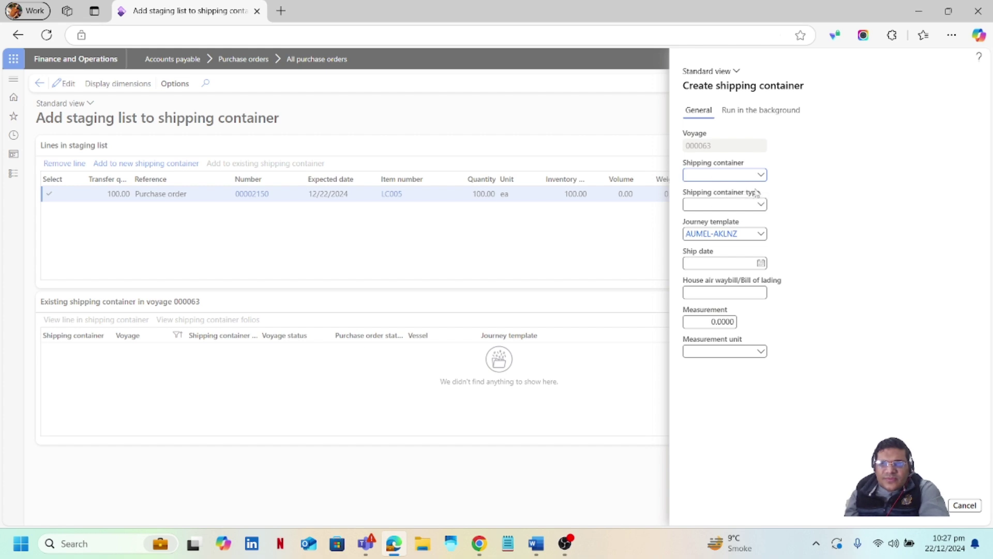
pyautogui.click(761, 176)
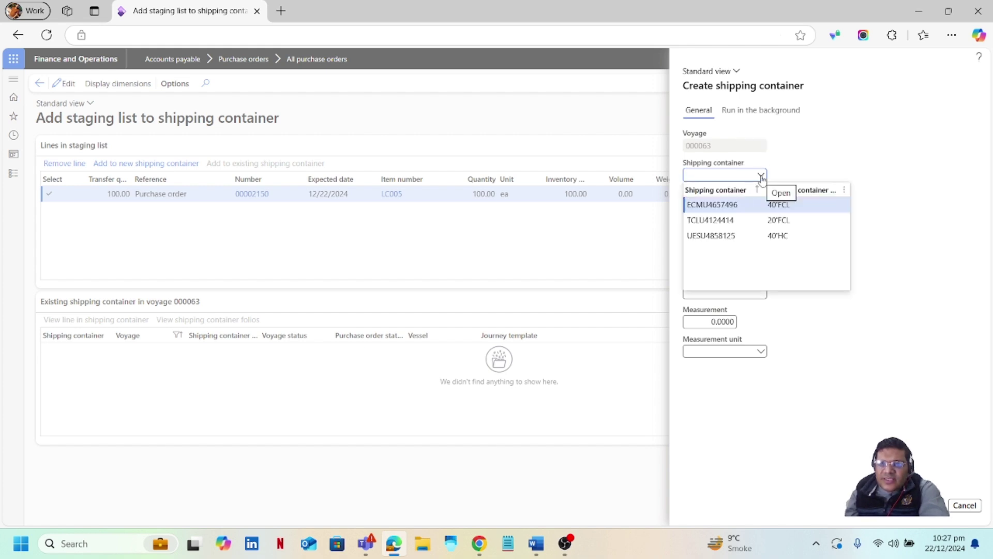
pyautogui.click(751, 207)
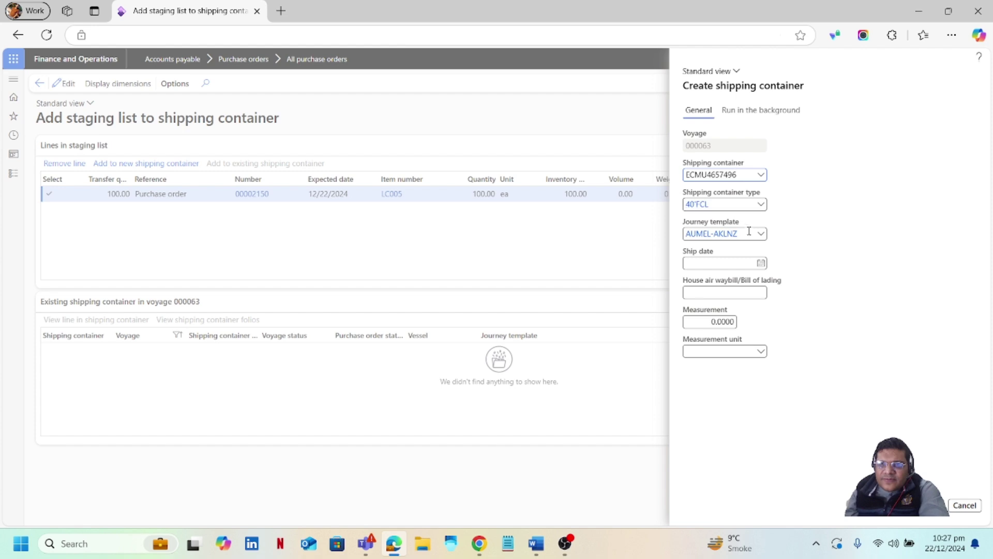
pyautogui.click(929, 505)
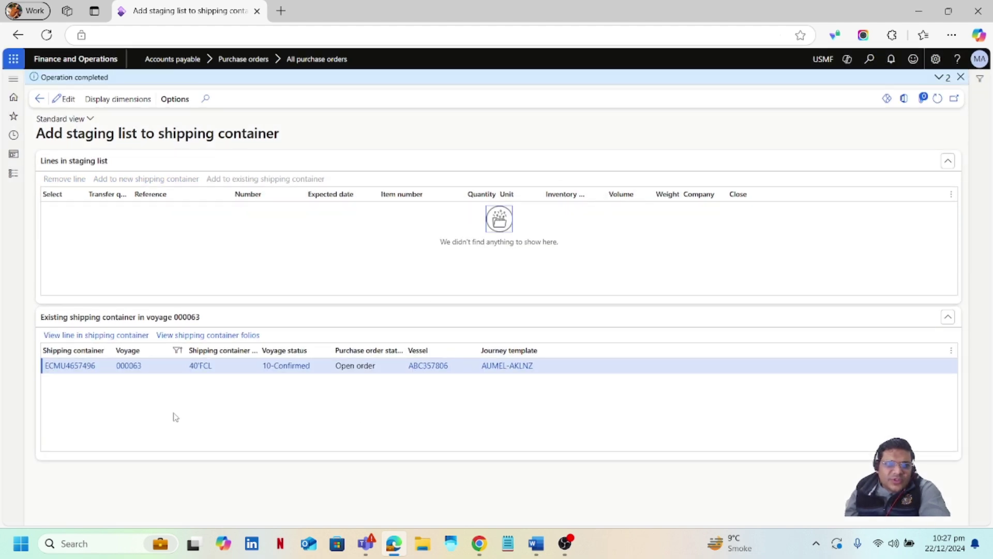
# Open the voyage record from the shipping container row, check its goods in transit orders, and return to the voyage.
pyautogui.click(128, 370)
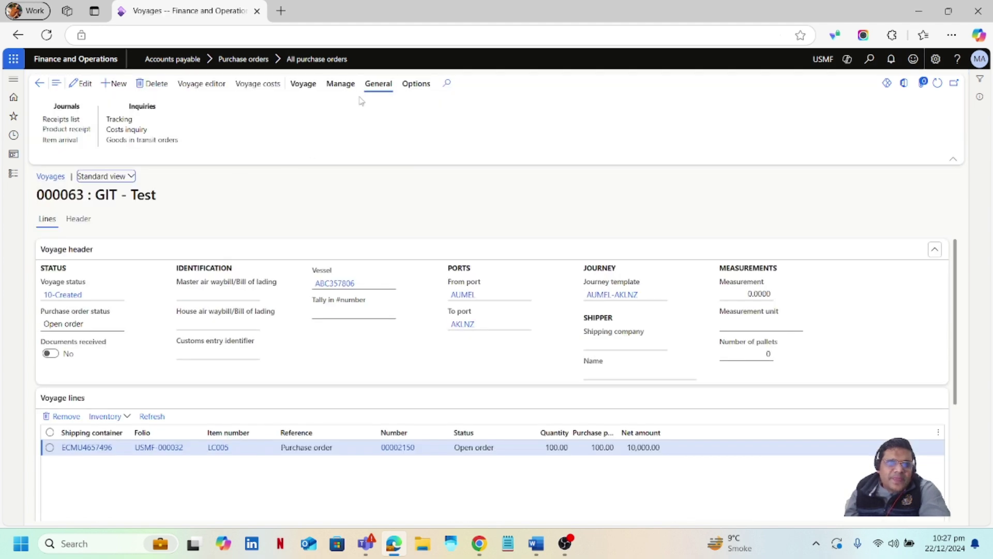
pyautogui.click(154, 141)
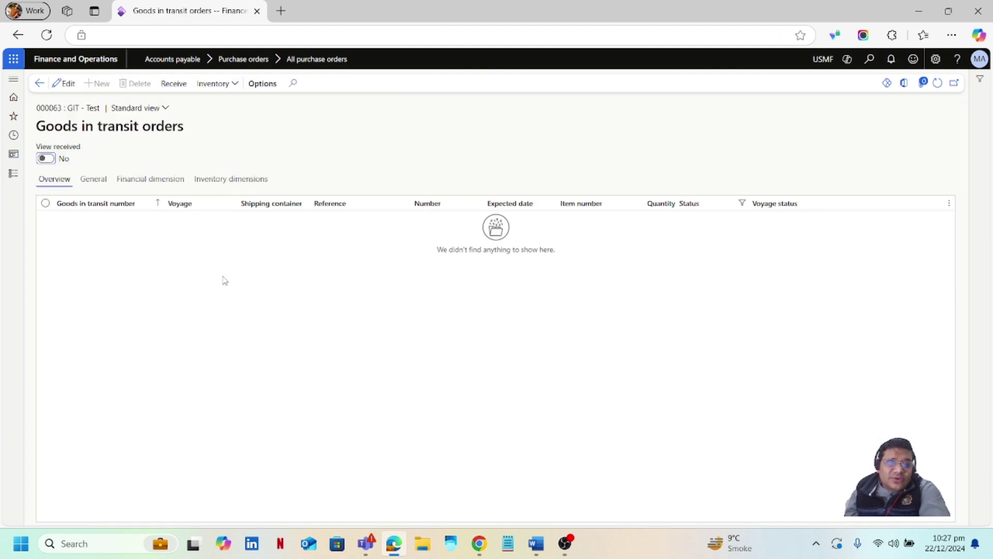
pyautogui.click(219, 119)
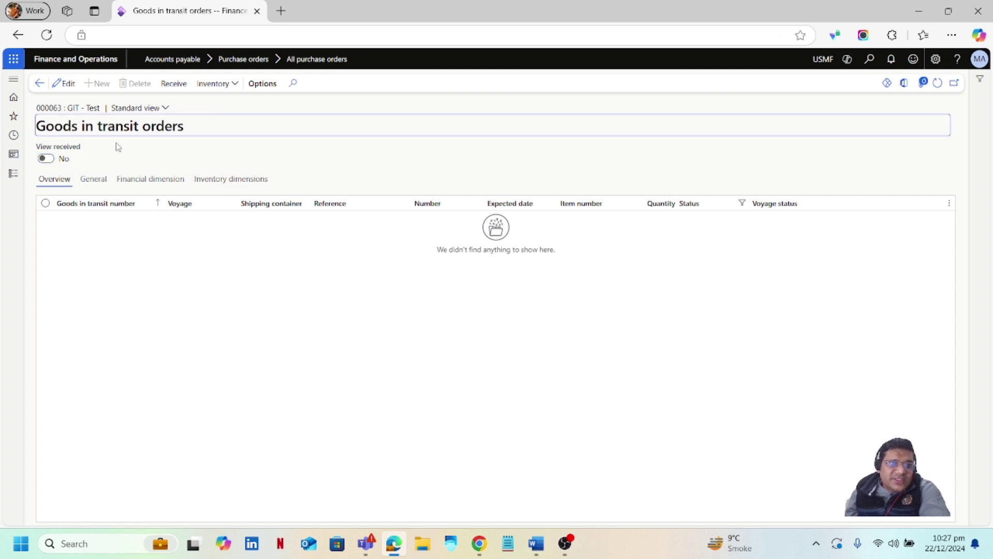
pyautogui.click(39, 83)
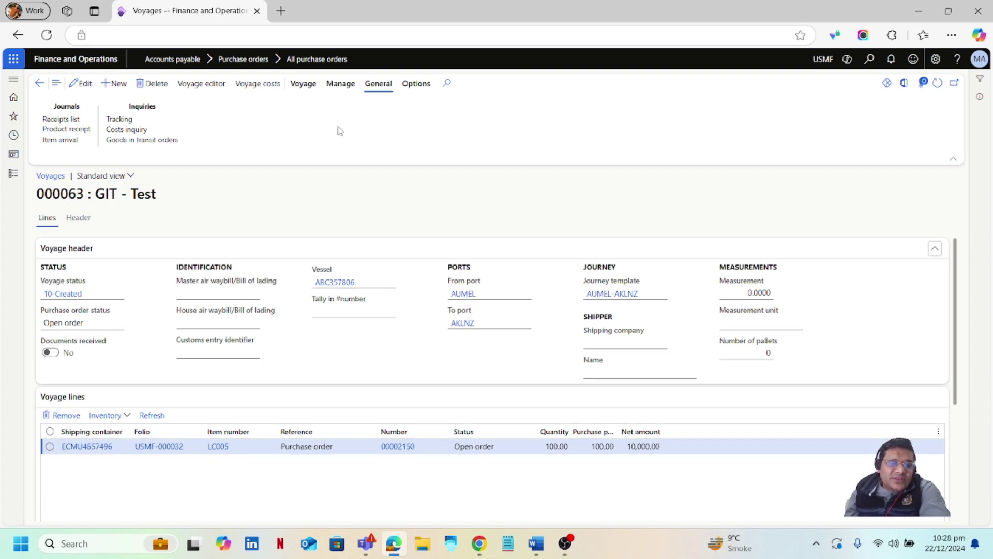
# Start a vendor invoice for the voyage's purchase order and set the invoice number to 3654789.
pyautogui.click(337, 86)
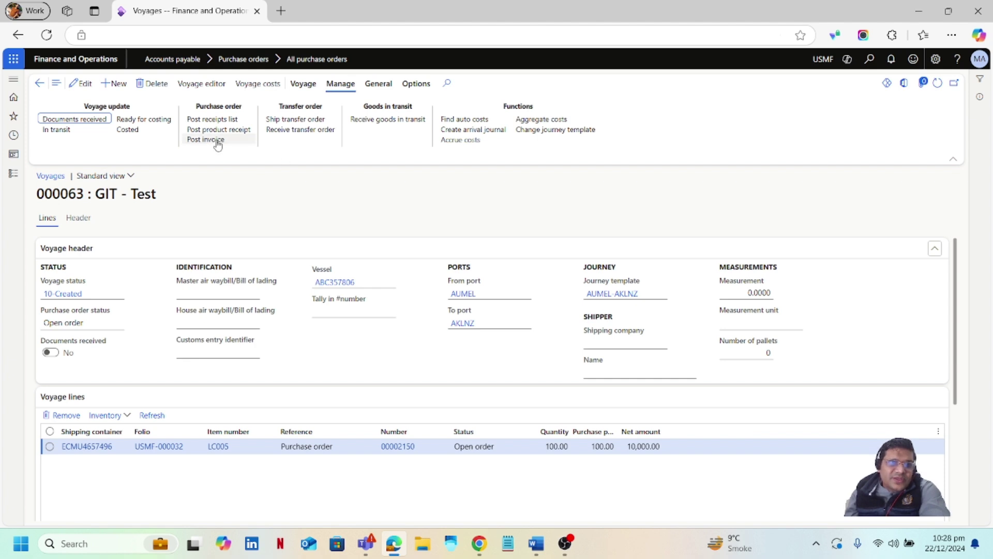
pyautogui.click(218, 143)
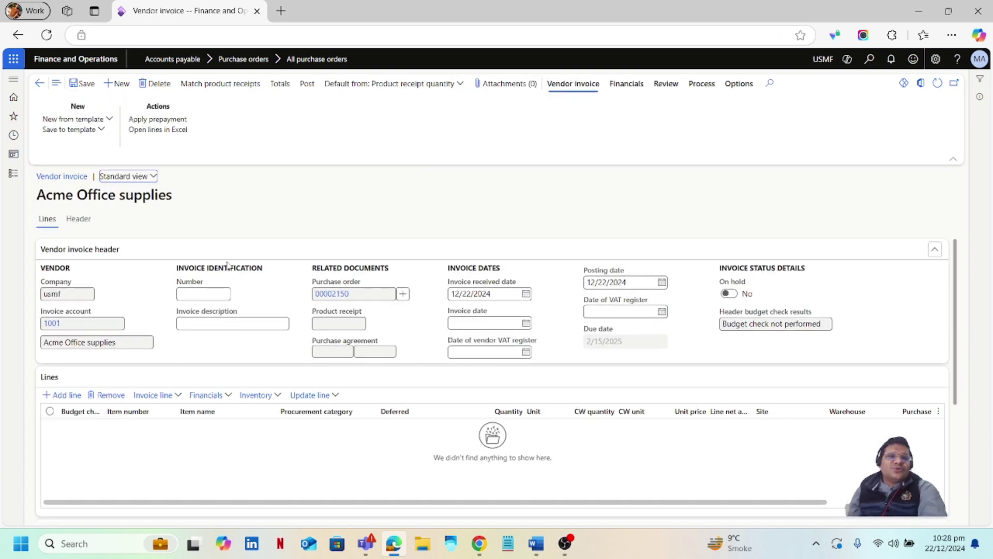
pyautogui.click(207, 292)
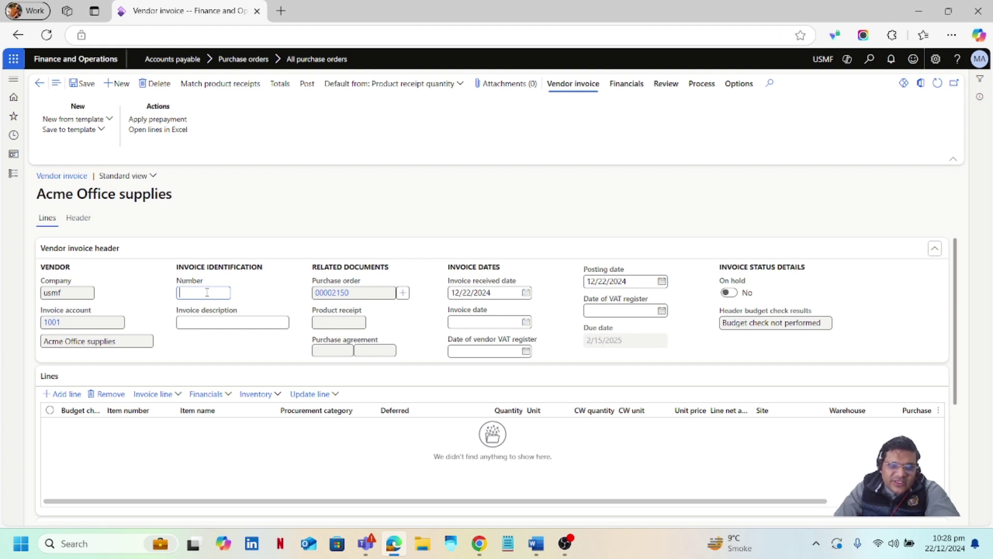
pyautogui.write('3654789')
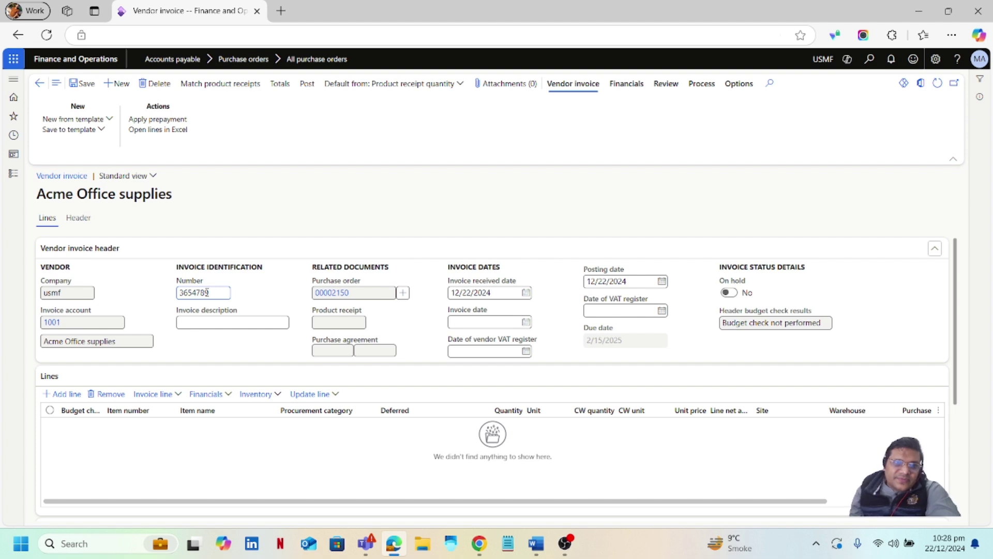
pyautogui.click(275, 319)
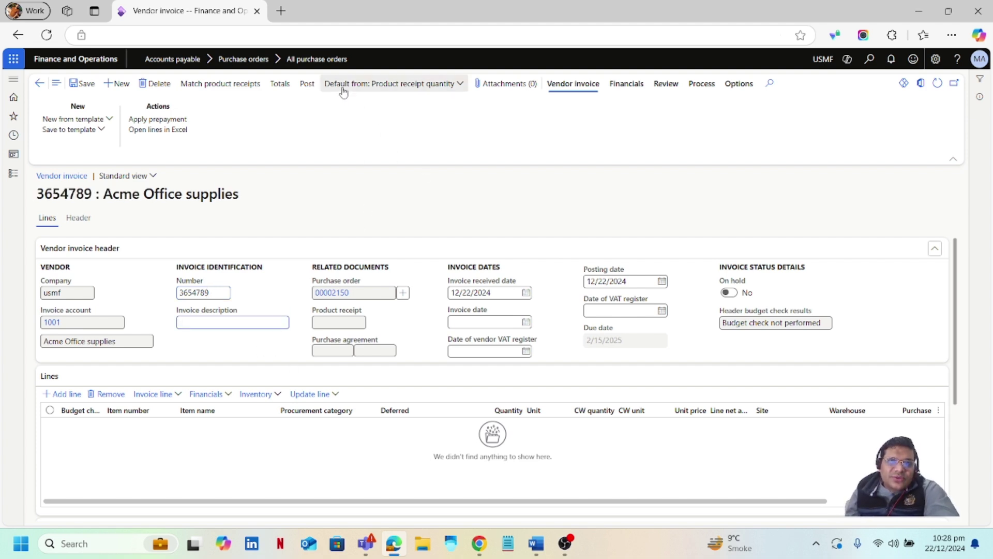
# Set the invoice's default quantity for lines to Ordered quantity and post the vendor invoice.
pyautogui.click(455, 86)
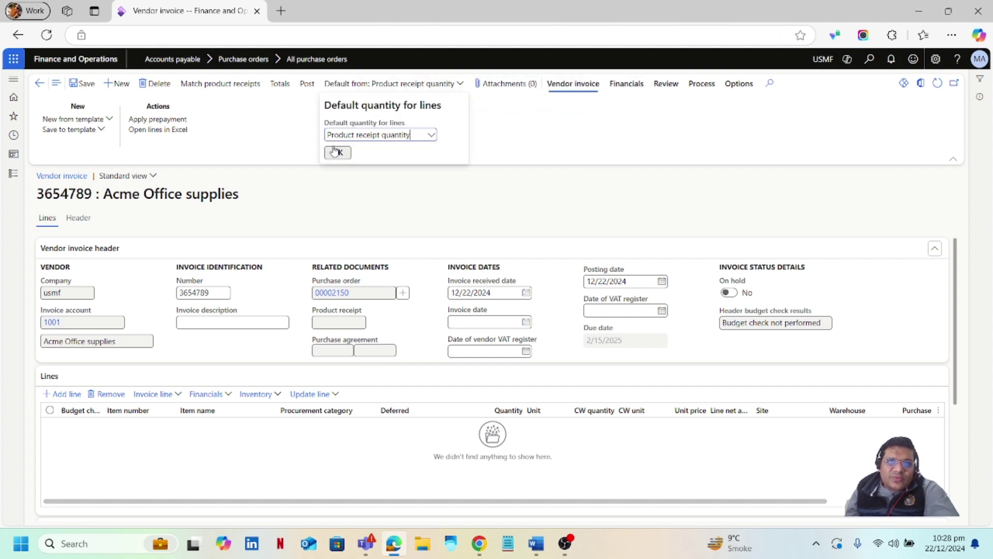
pyautogui.click(432, 137)
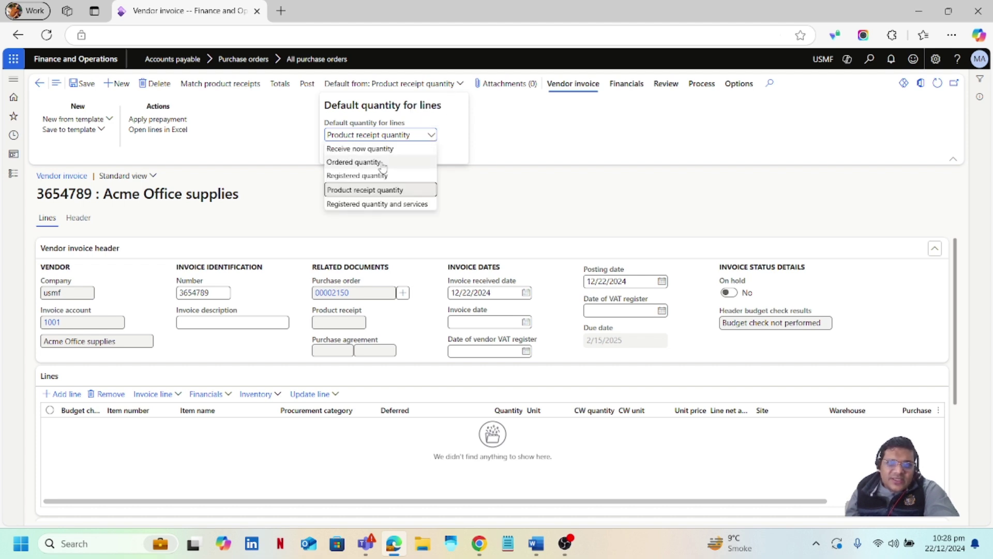
pyautogui.click(367, 163)
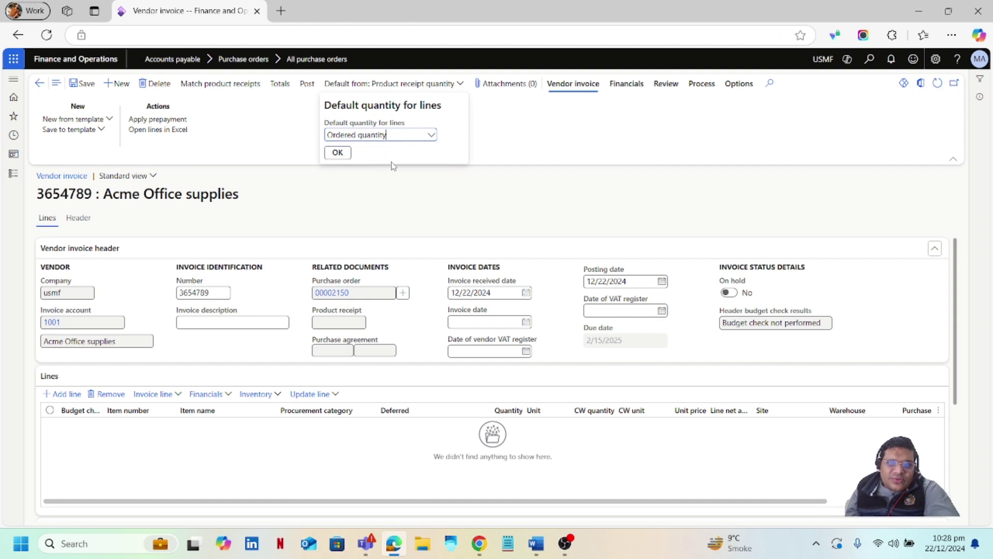
pyautogui.click(346, 157)
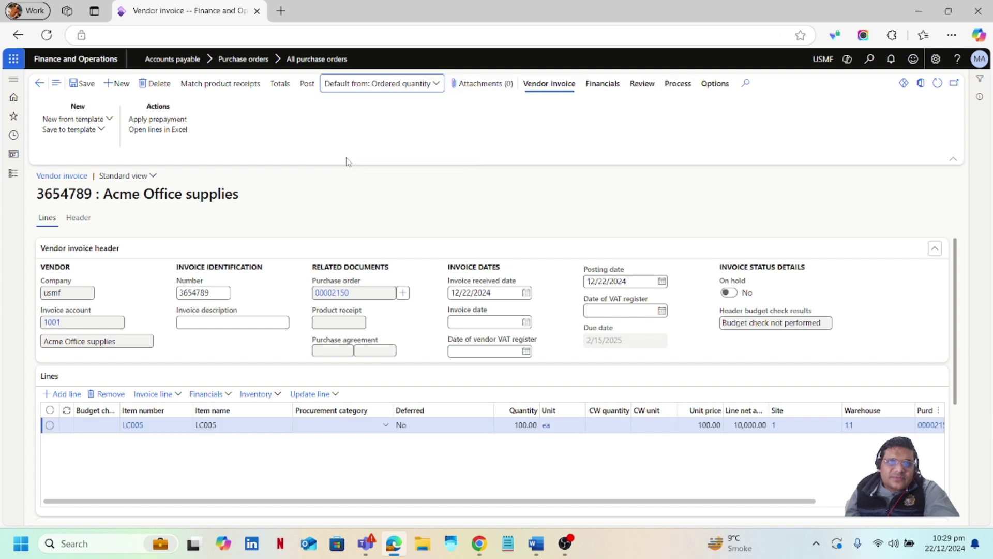
pyautogui.click(312, 90)
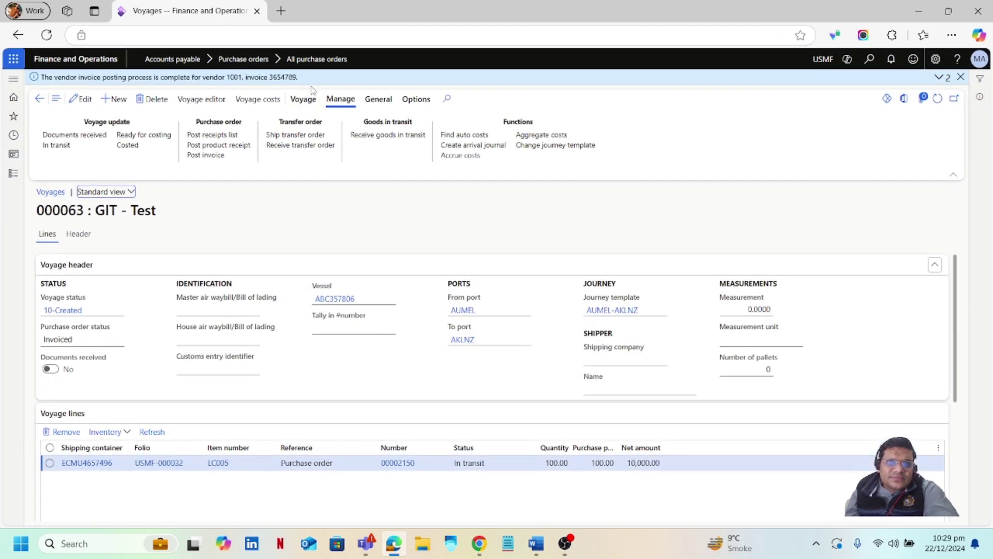
# Open the voyage's goods in transit orders, and from the order line open the released product record for item LC005.
pyautogui.click(377, 103)
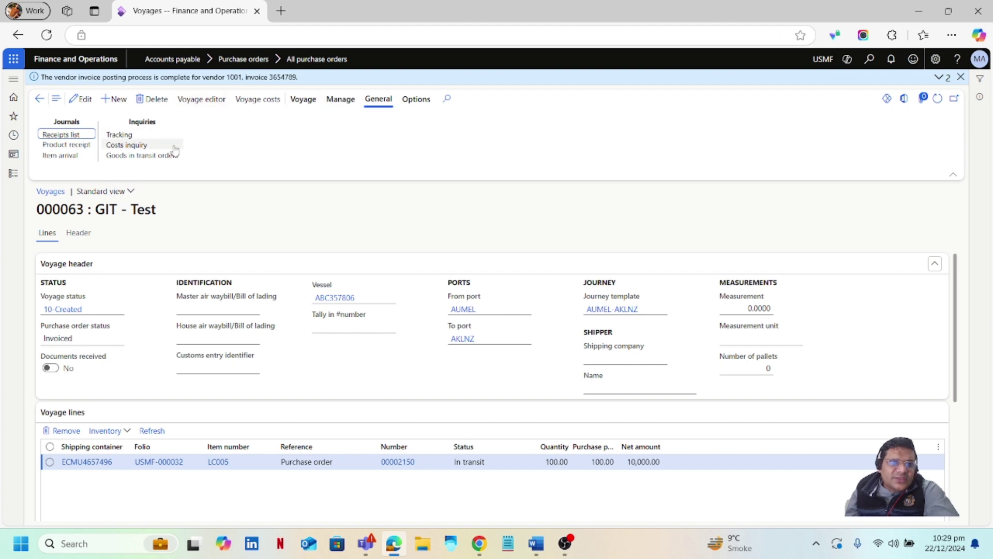
pyautogui.click(161, 156)
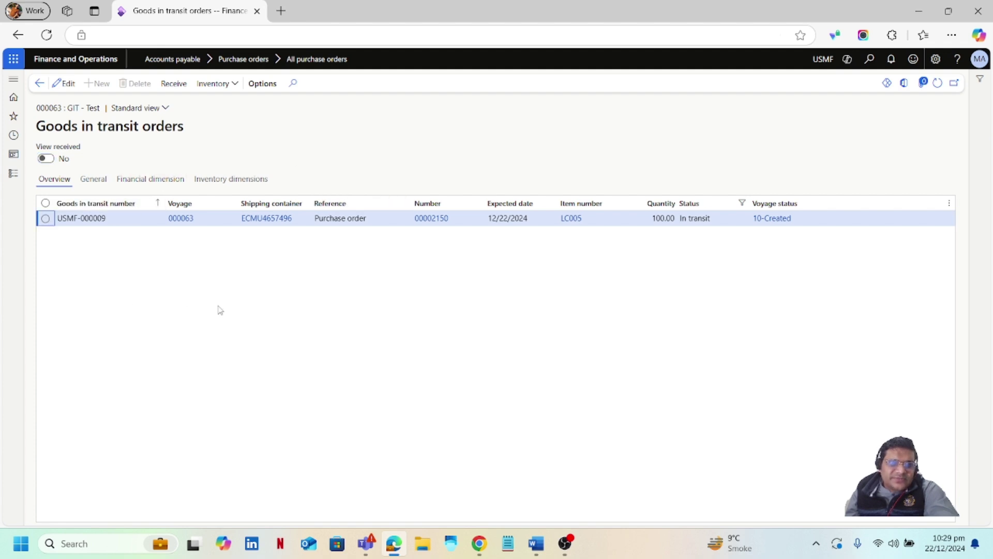
pyautogui.rightClick(231, 9)
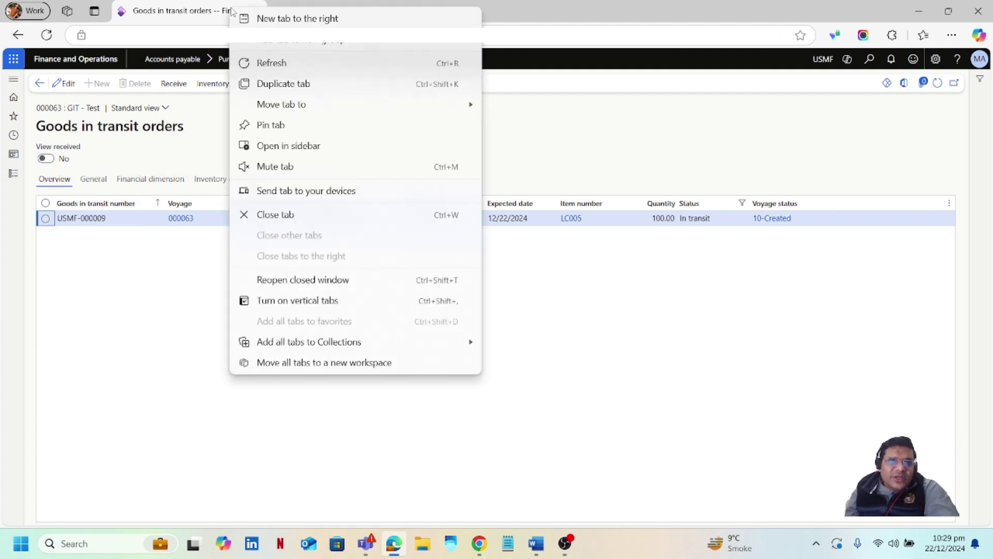
pyautogui.click(581, 141)
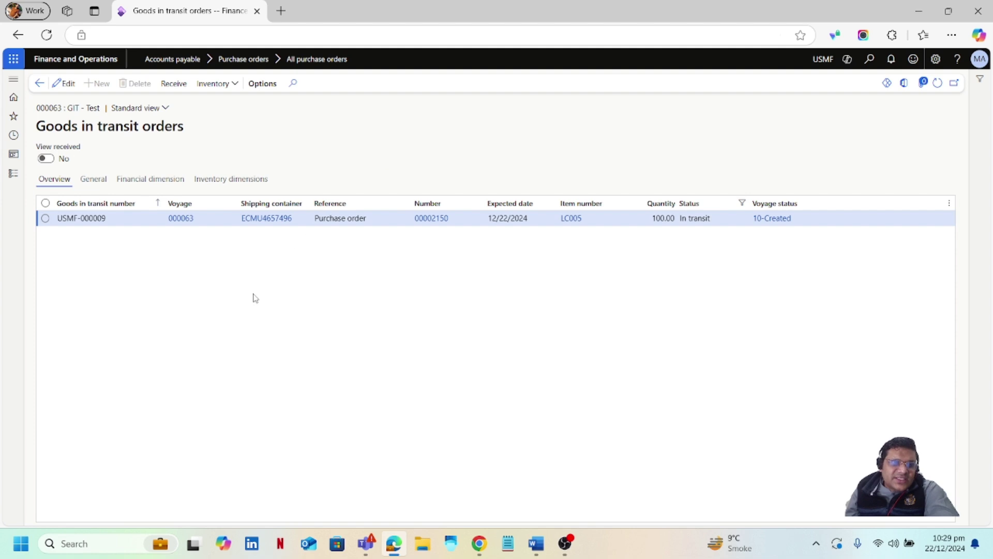
pyautogui.click(576, 222)
pyautogui.click(574, 219)
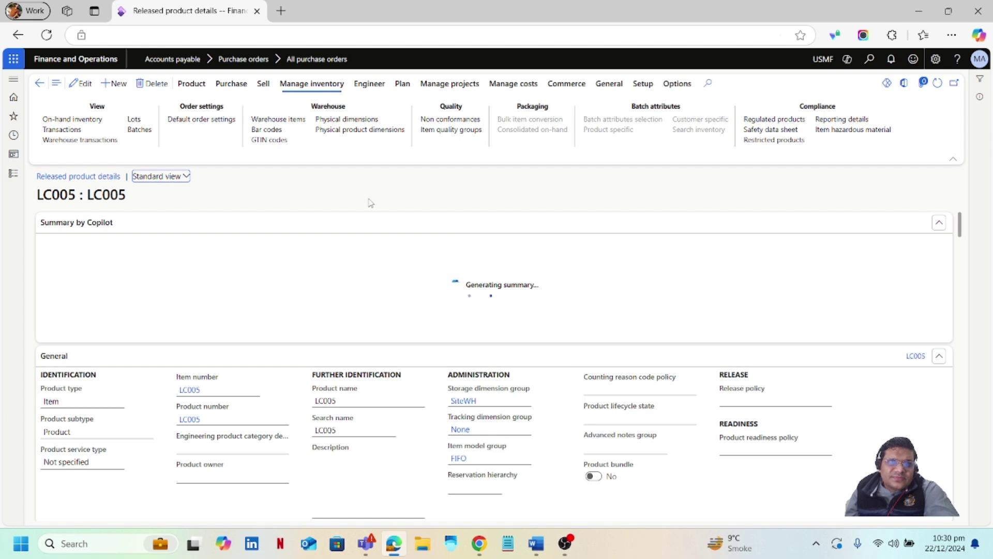
# Examine LC005's on-hand inventory, comparing the ordered quantity in warehouse 11 with the physical inventory in warehouse 11-GIT, and leave the page.
pyautogui.click(85, 120)
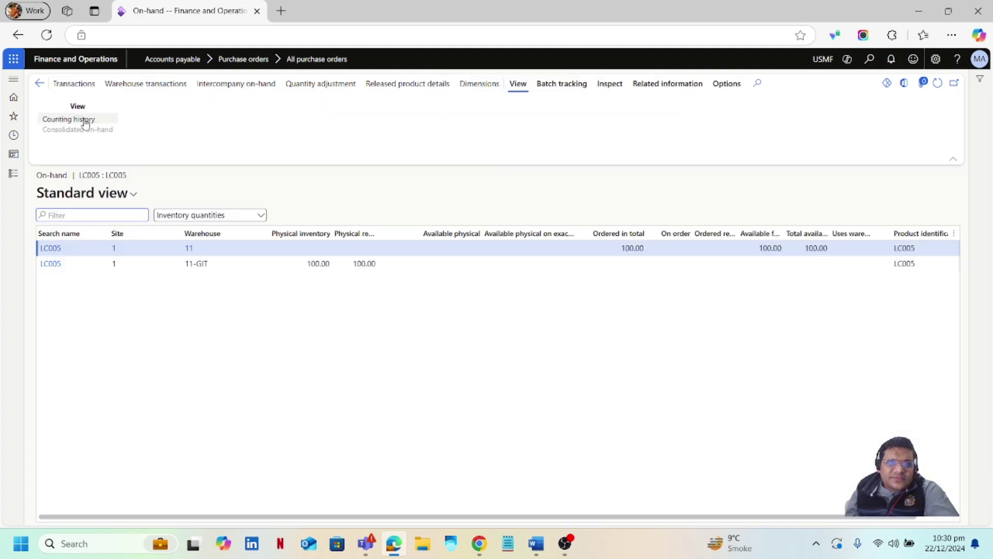
pyautogui.click(612, 248)
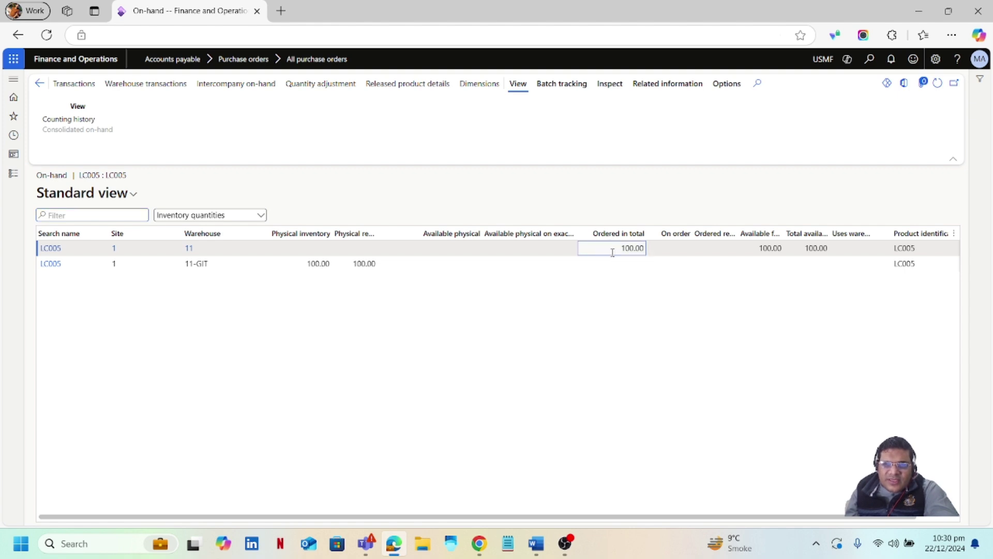
pyautogui.moveTo(612, 253); pyautogui.dragTo(647, 249)
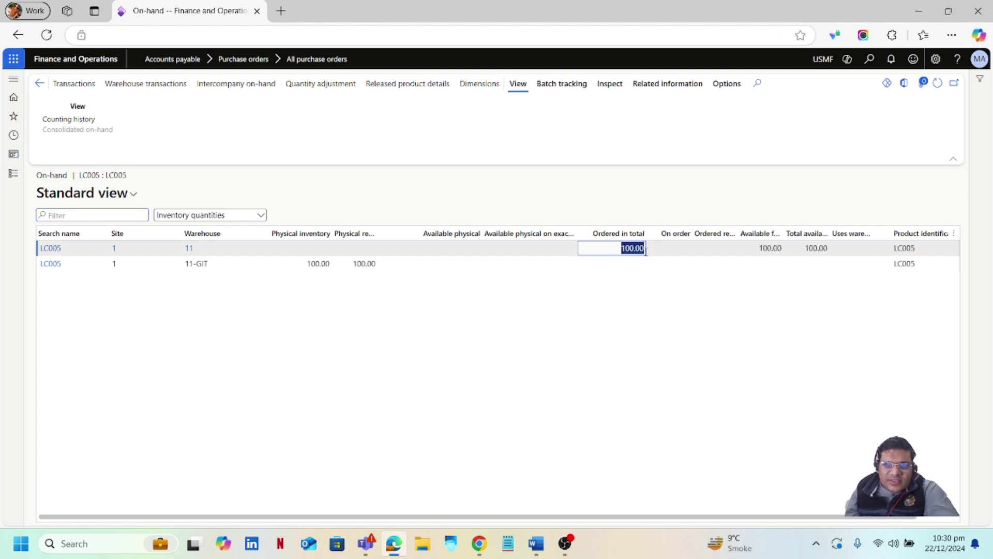
pyautogui.click(538, 340)
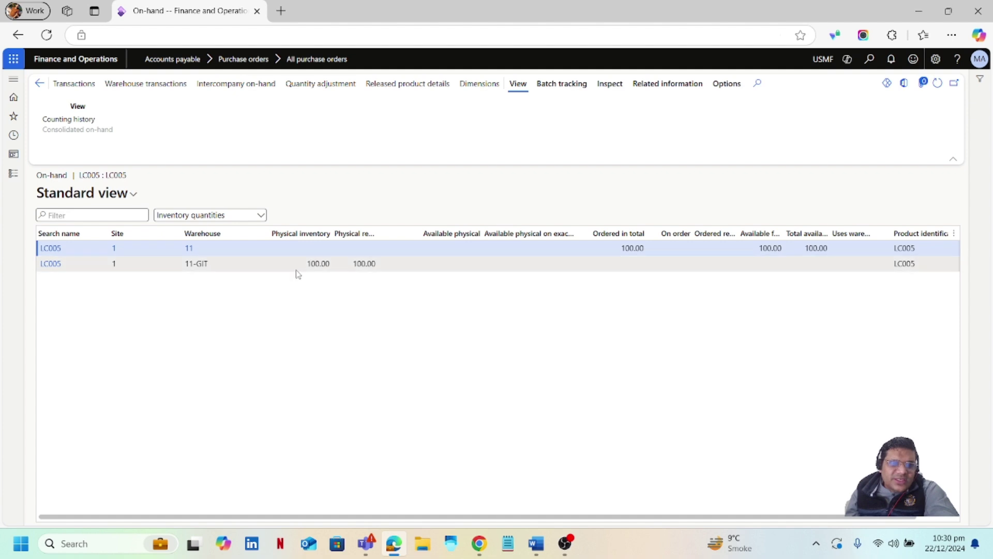
pyautogui.moveTo(298, 265); pyautogui.dragTo(332, 265)
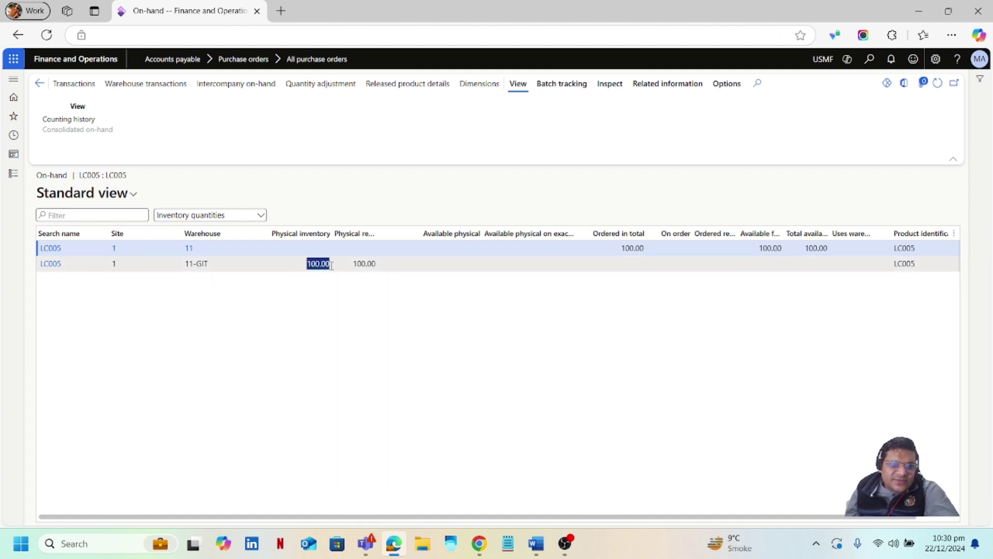
pyautogui.click(318, 339)
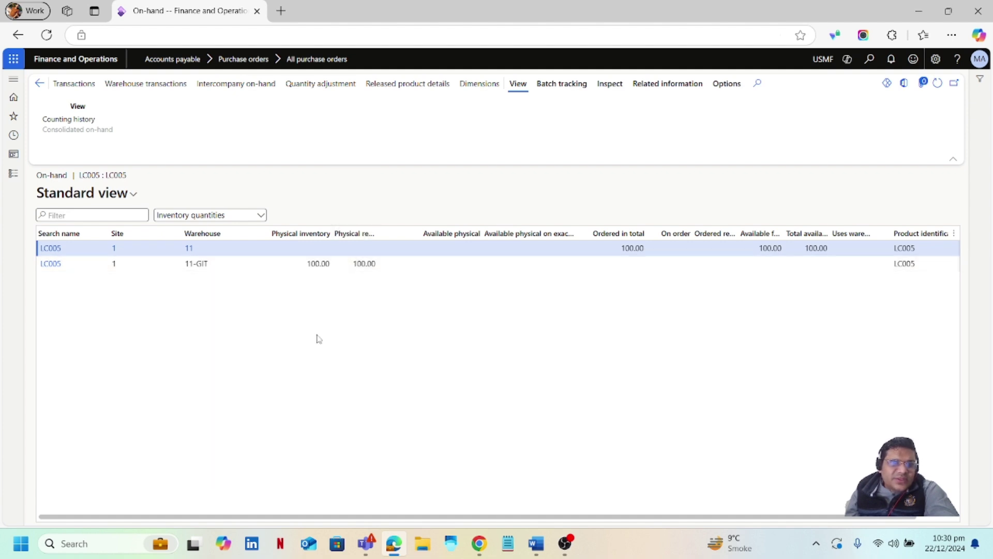
pyautogui.click(41, 86)
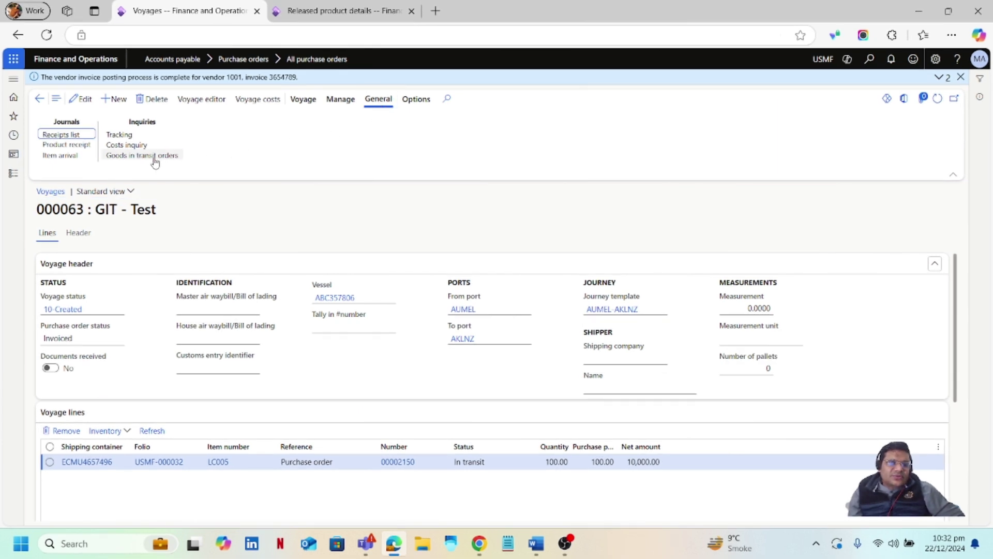
# Receive the voyage's goods in transit order for LC005 into site 1, warehouse 11, with quantity 100, and refresh the orders list.
pyautogui.click(154, 156)
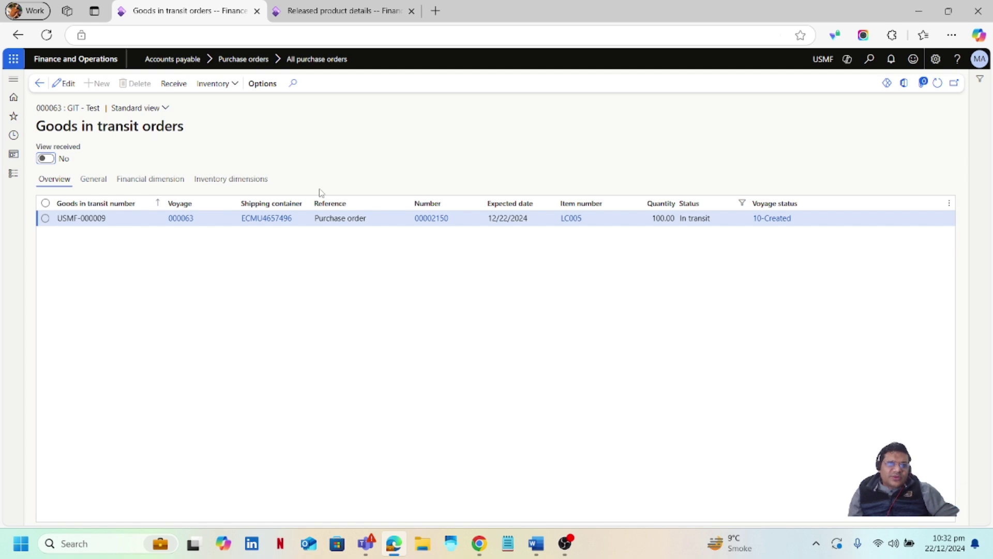
pyautogui.click(176, 84)
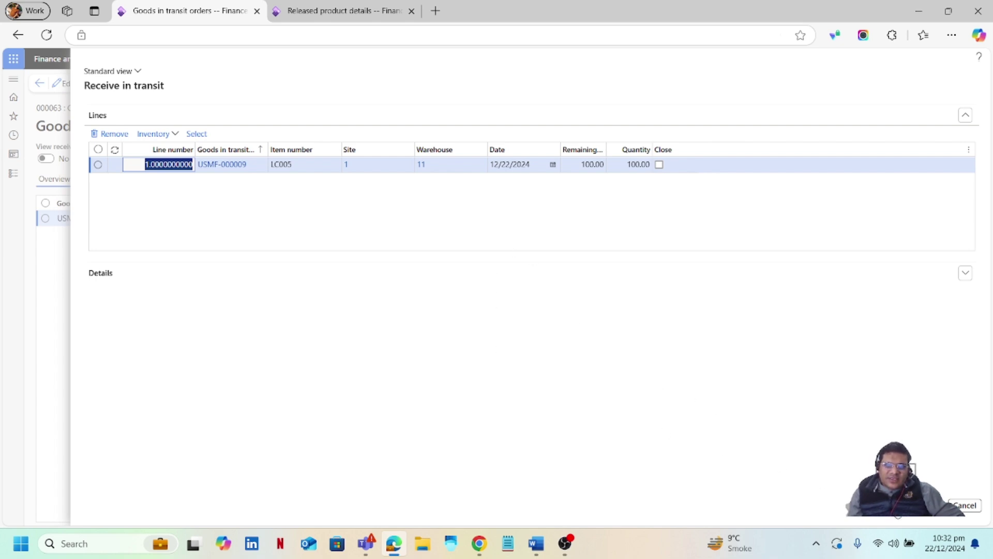
pyautogui.click(926, 504)
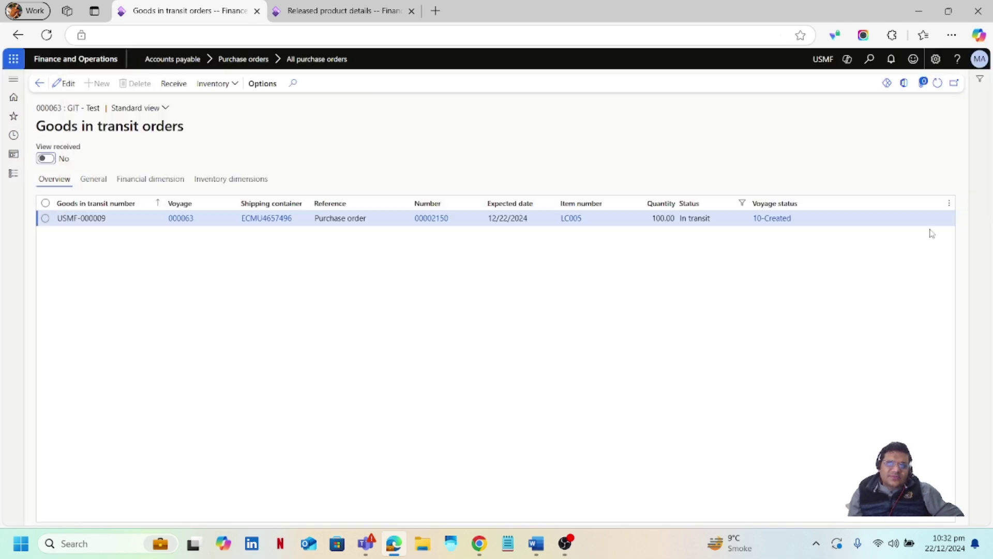
pyautogui.click(938, 84)
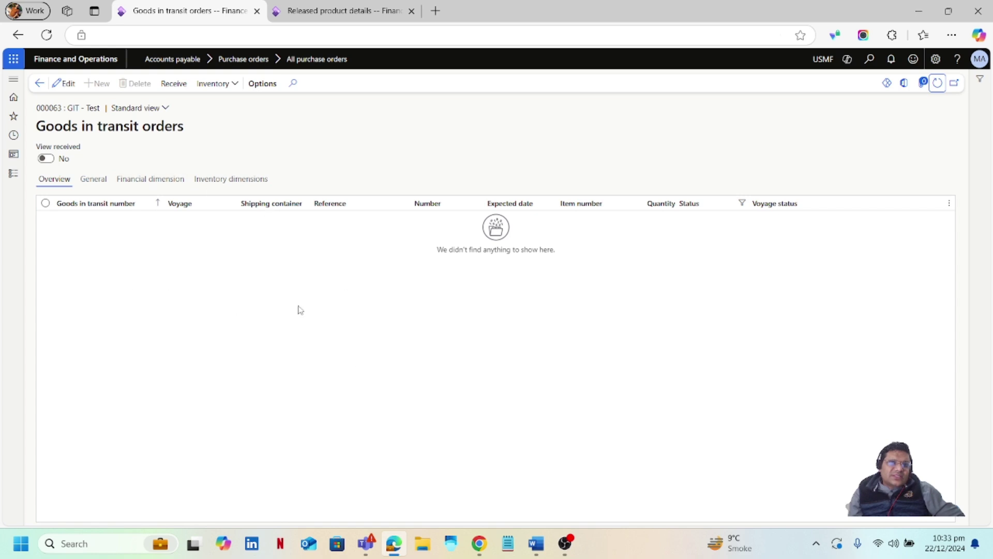
# Switch to the released products list and filter it to item numbers beginning with lc005.
pyautogui.click(338, 11)
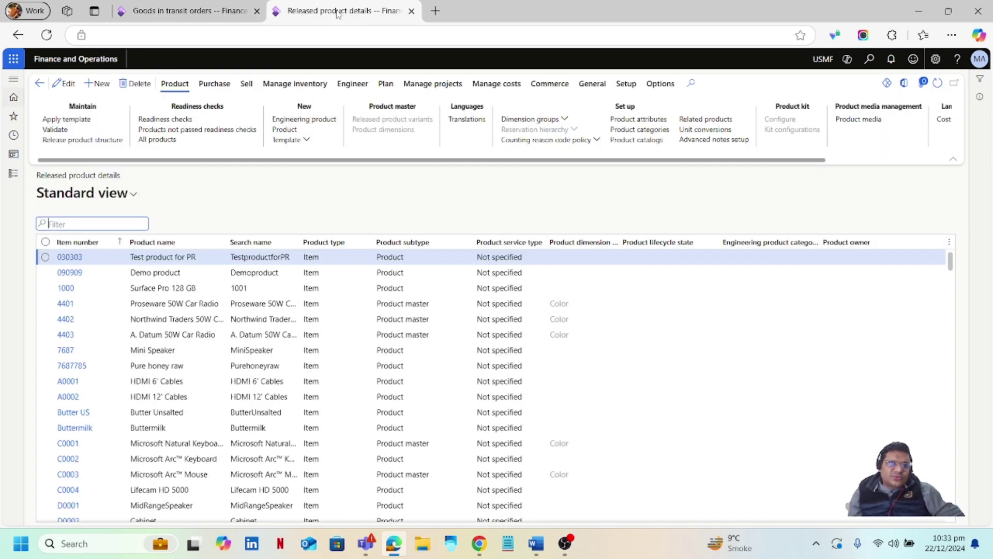
pyautogui.click(106, 246)
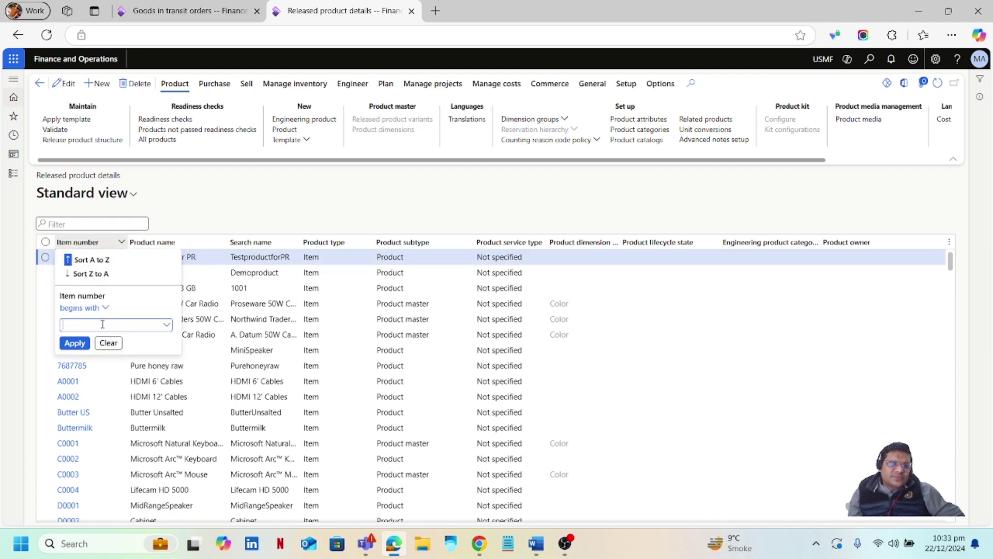
pyautogui.write('lc')
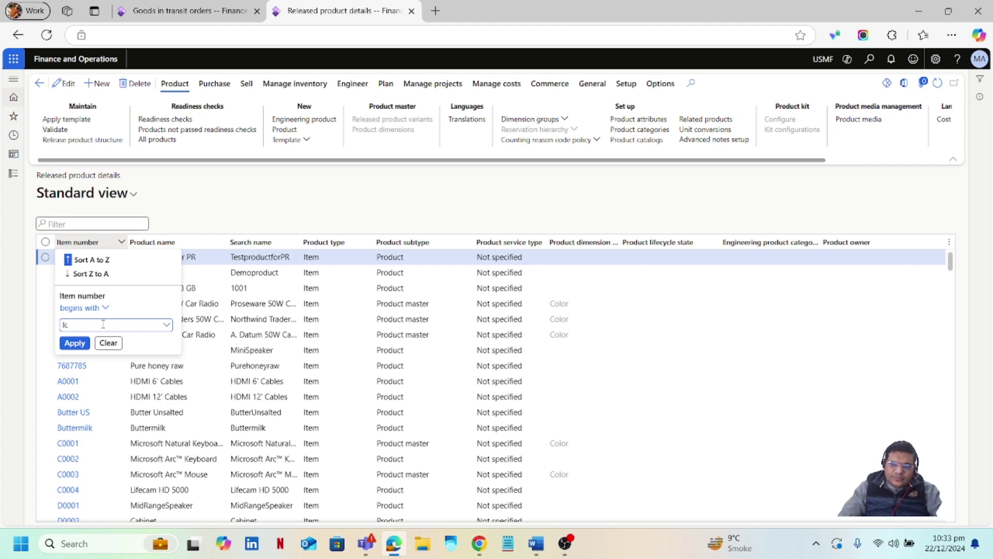
pyautogui.write('005')
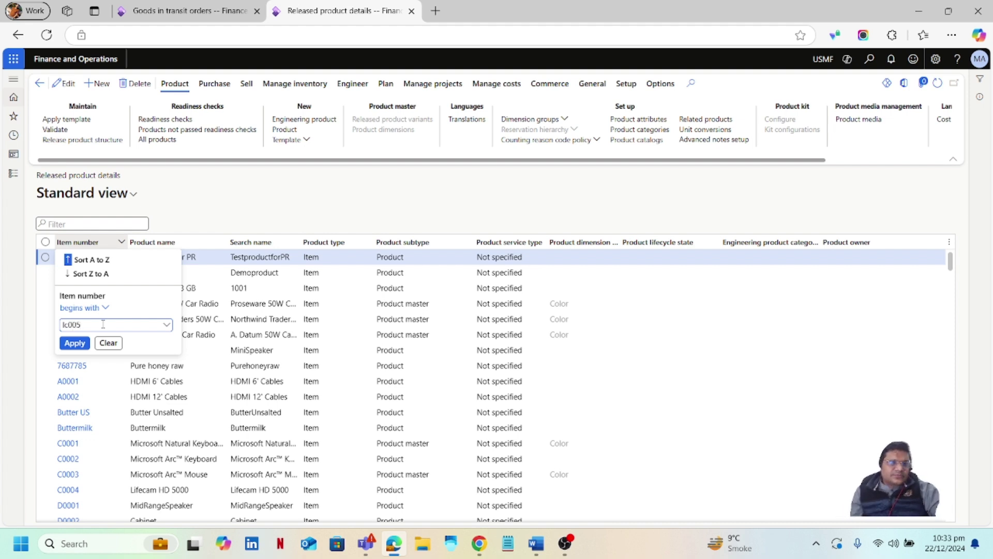
pyautogui.click(75, 343)
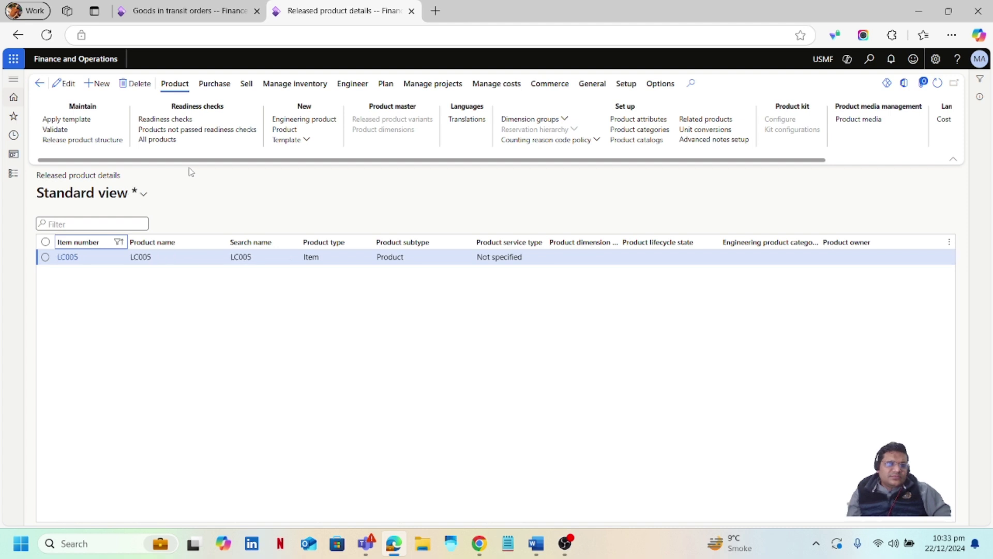
# View LC005's on-hand inventory to check the physical inventory by site and warehouse.
pyautogui.click(321, 84)
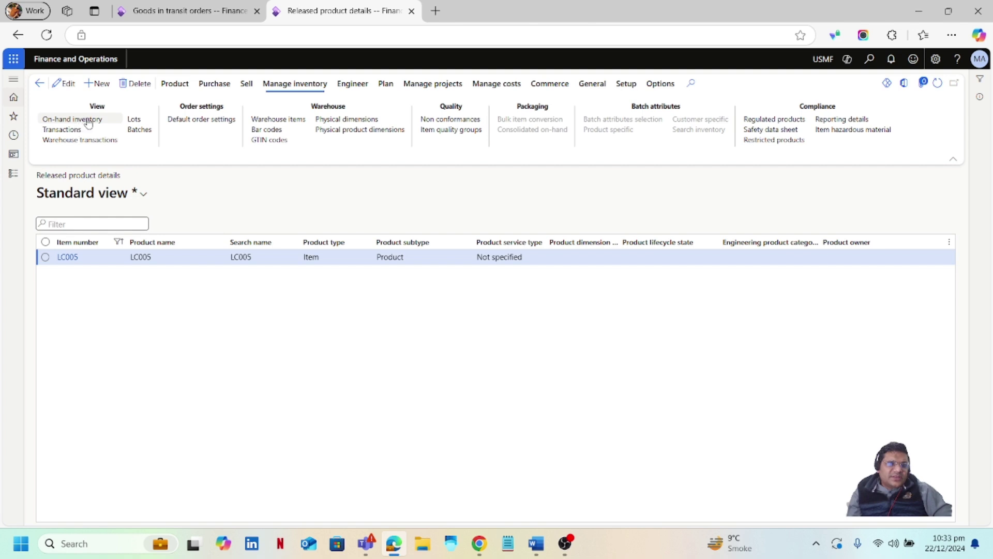
pyautogui.click(88, 120)
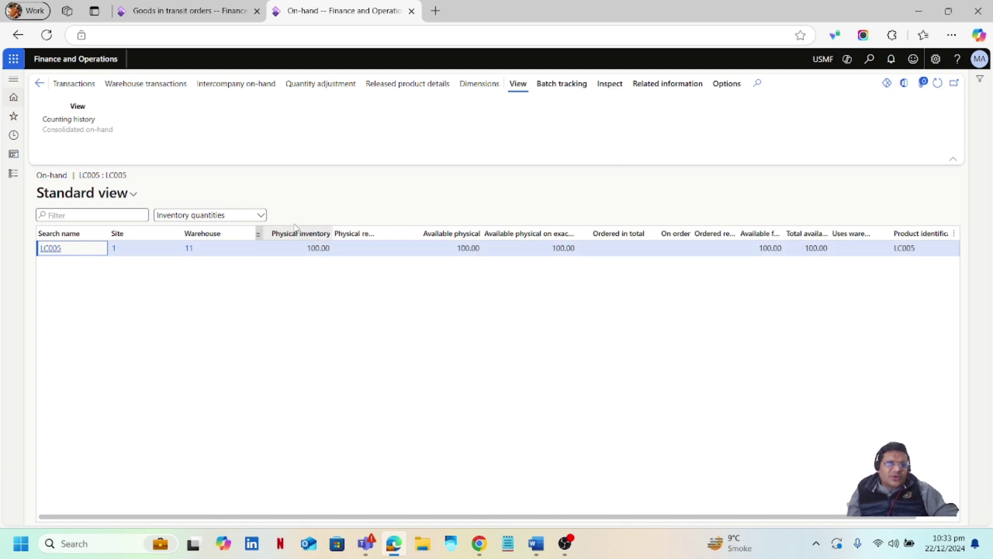
pyautogui.click(304, 327)
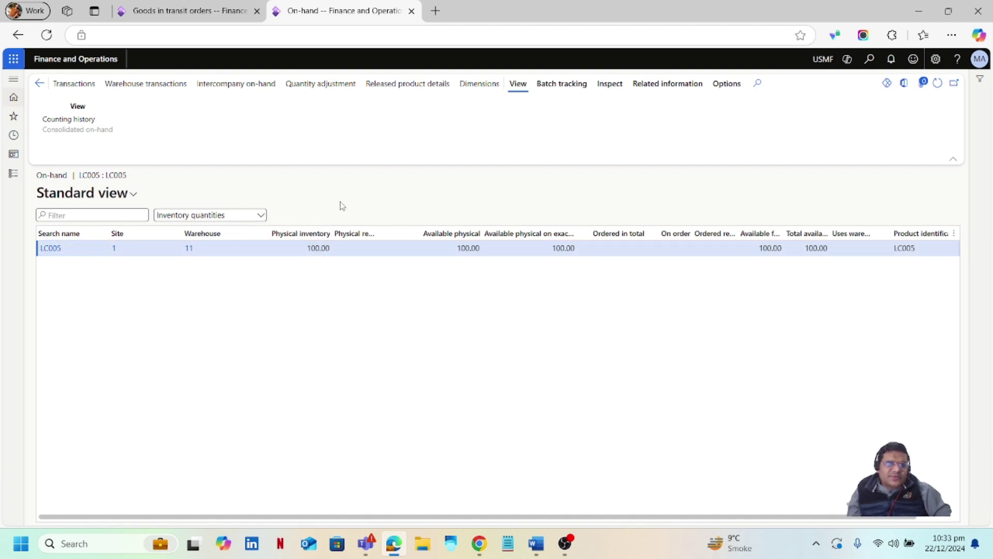